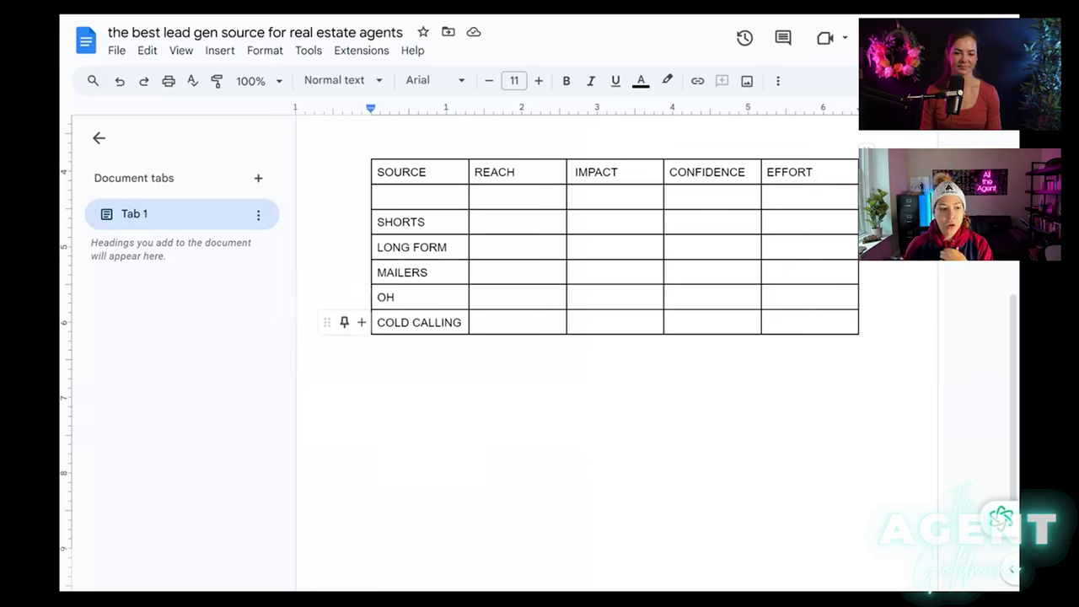
Enter SHERE in the empty SOURCE cell above SHORTS.
{"action": "left_click", "coordinate": [378, 196]}
{"action": "left_click_drag", "start_coordinate": [379, 196], "coordinate": [455, 196]}
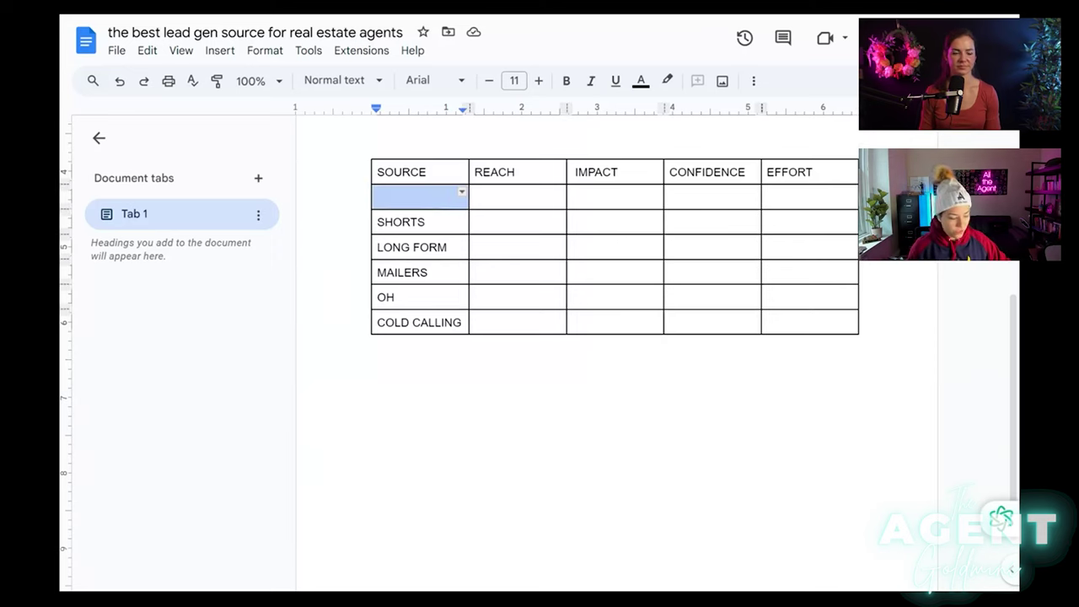
{"action": "type", "text": "SHERE"}
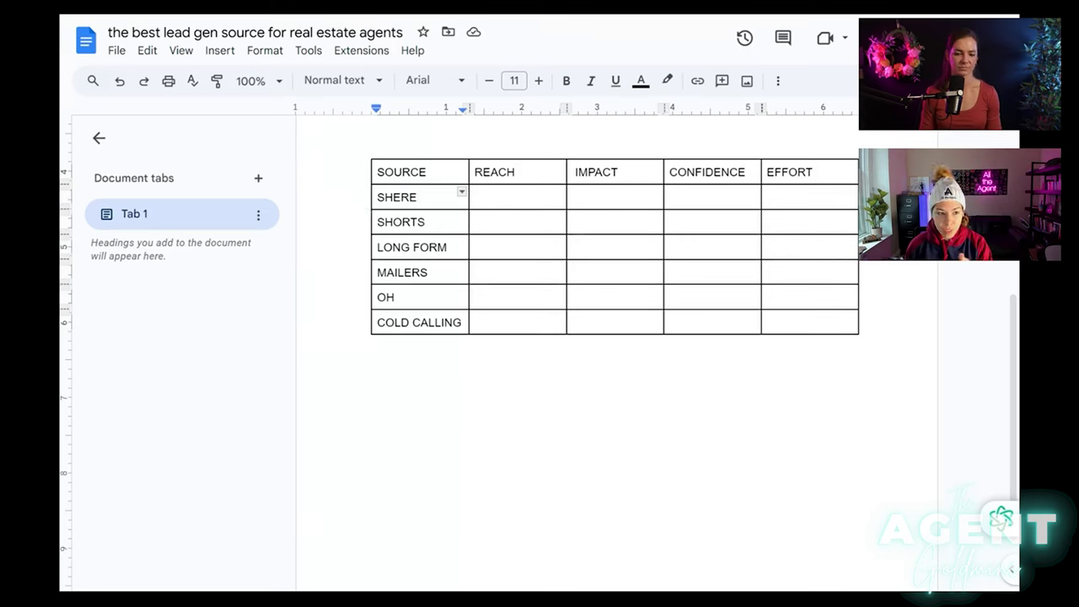
{"action": "left_click", "coordinate": [476, 196]}
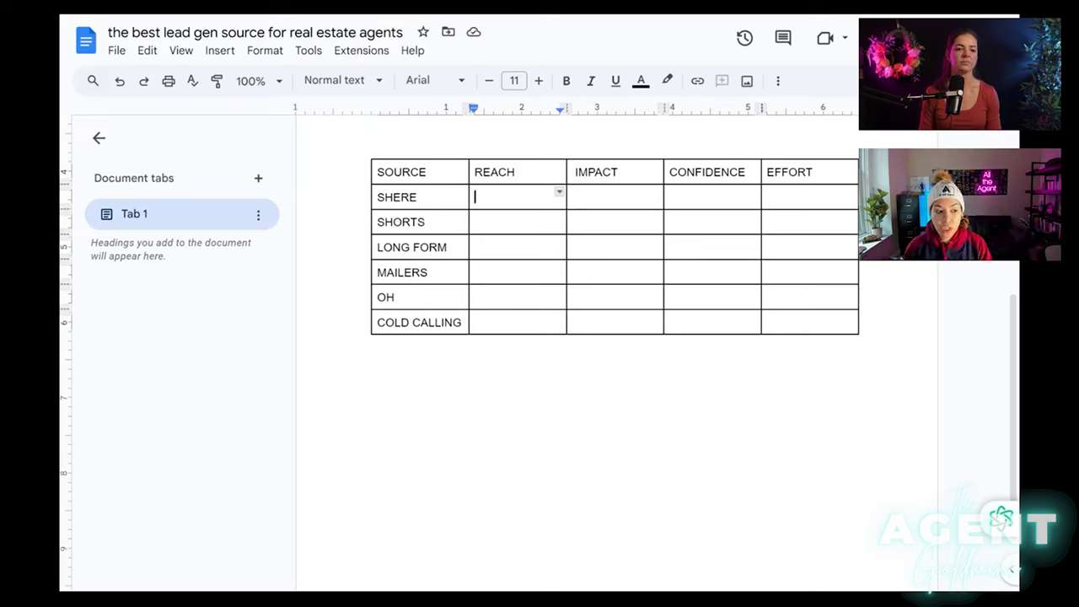
{"action": "left_click", "coordinate": [475, 247]}
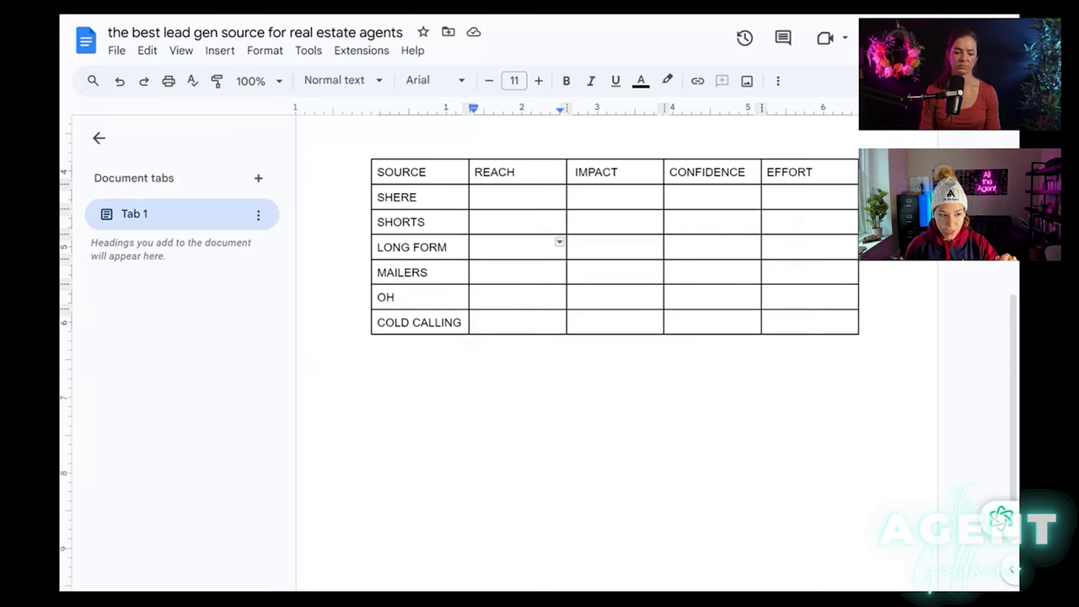
{"action": "left_click", "coordinate": [475, 272]}
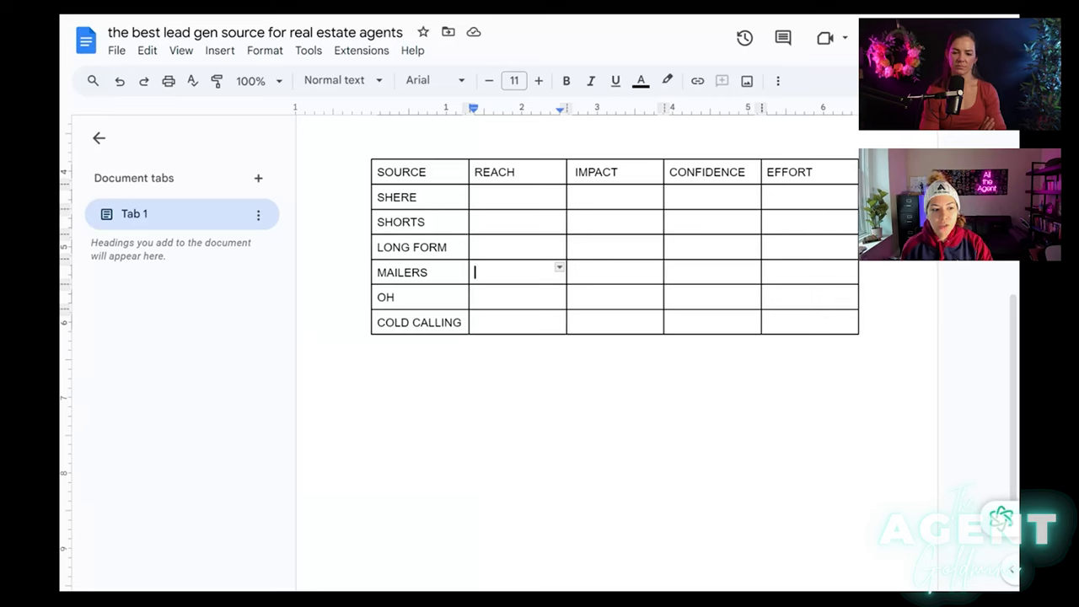
Enter the REACH scores 10 for SHORTS, 9 for LONG FORM and 3 for MAILERS.
{"action": "left_click", "coordinate": [475, 222]}
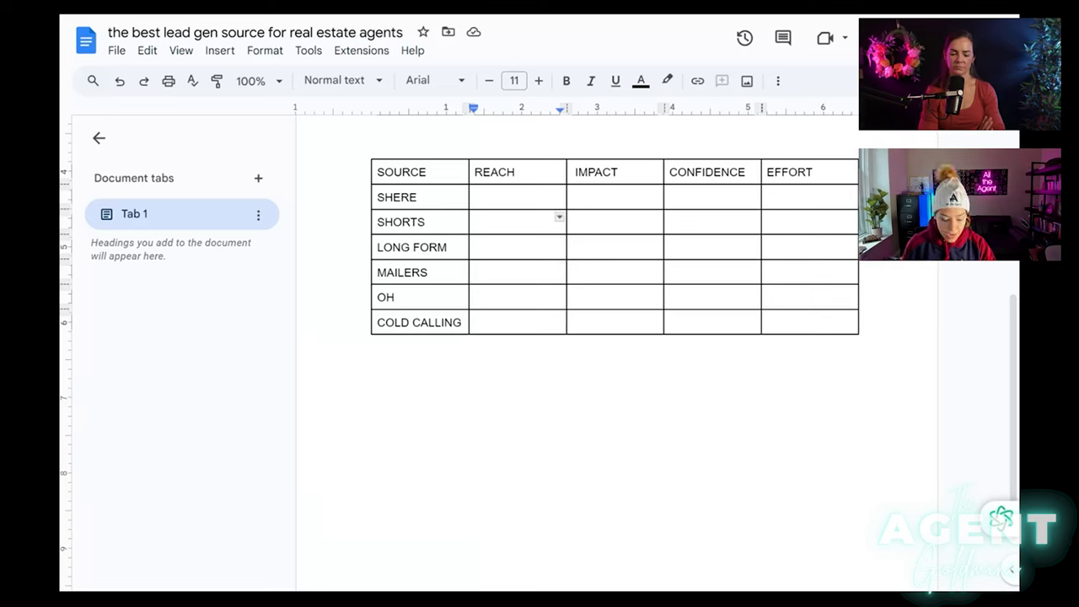
{"action": "type", "text": "10"}
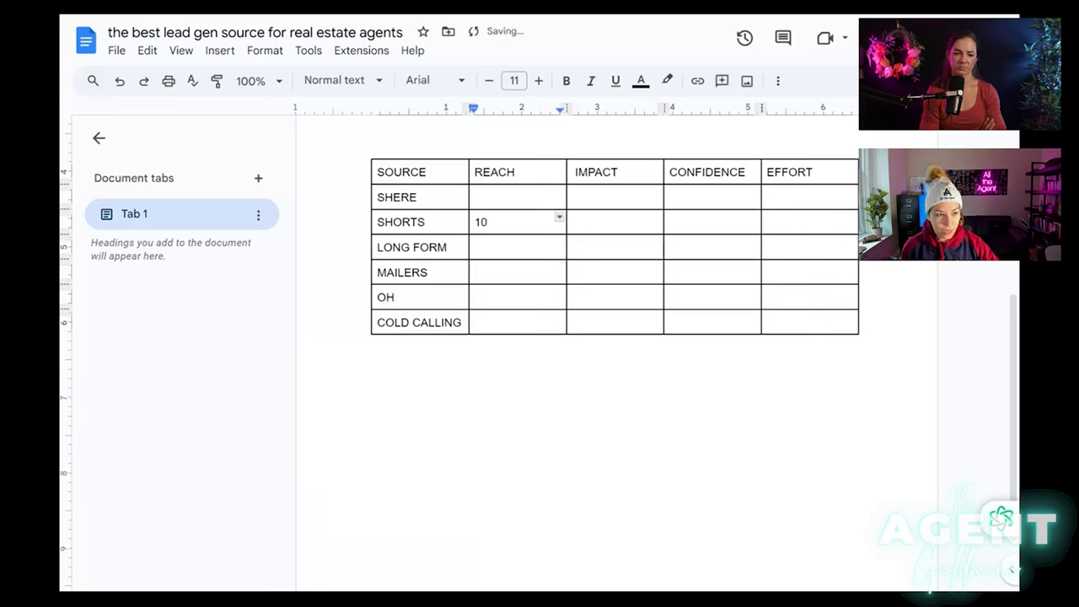
{"action": "left_click", "coordinate": [518, 259]}
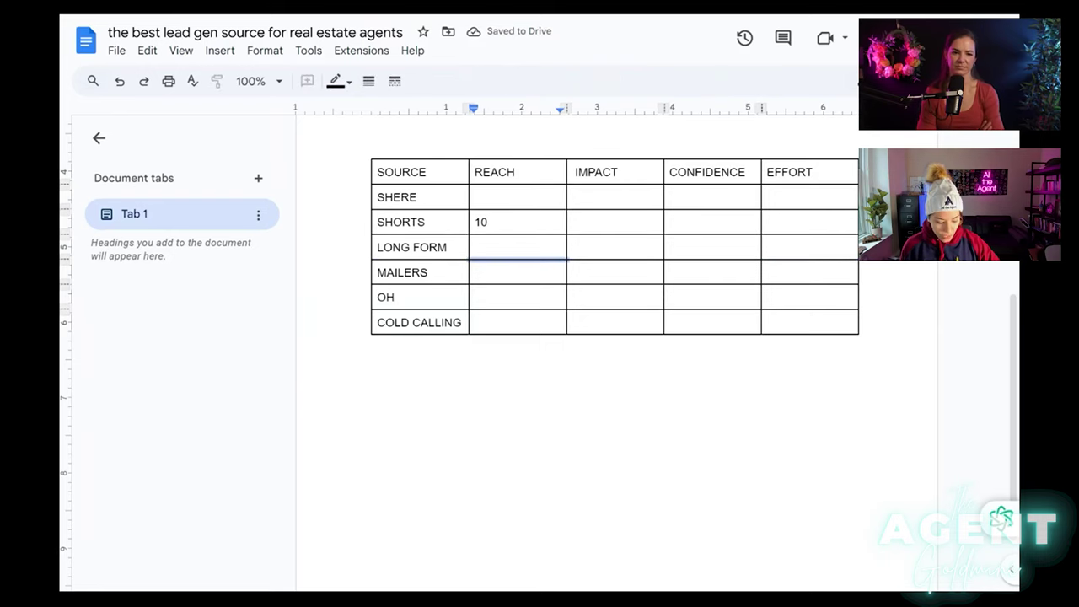
{"action": "left_click", "coordinate": [476, 247]}
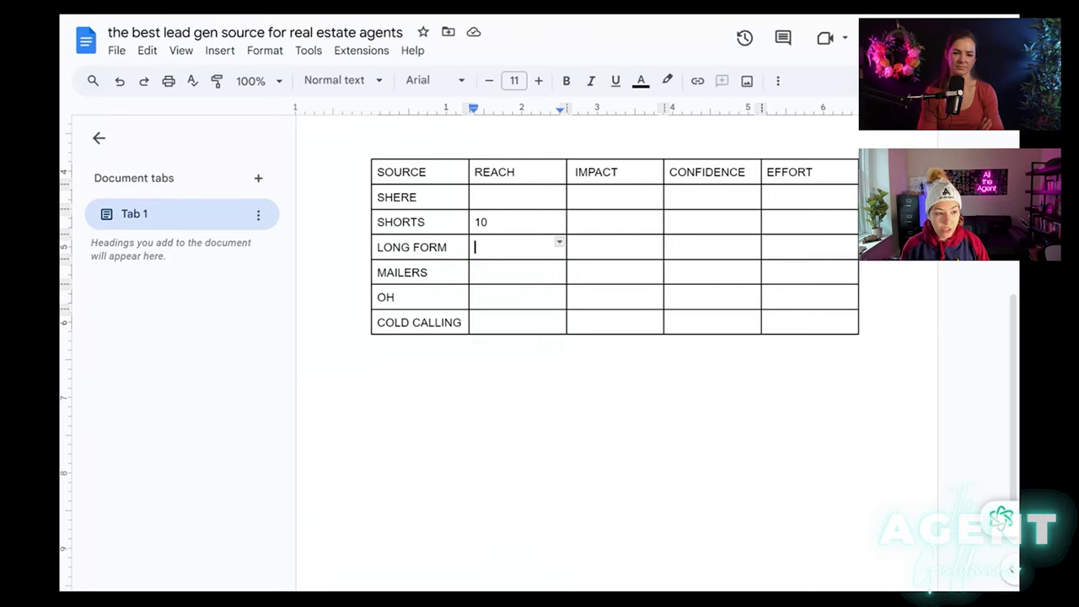
{"action": "type", "text": "9"}
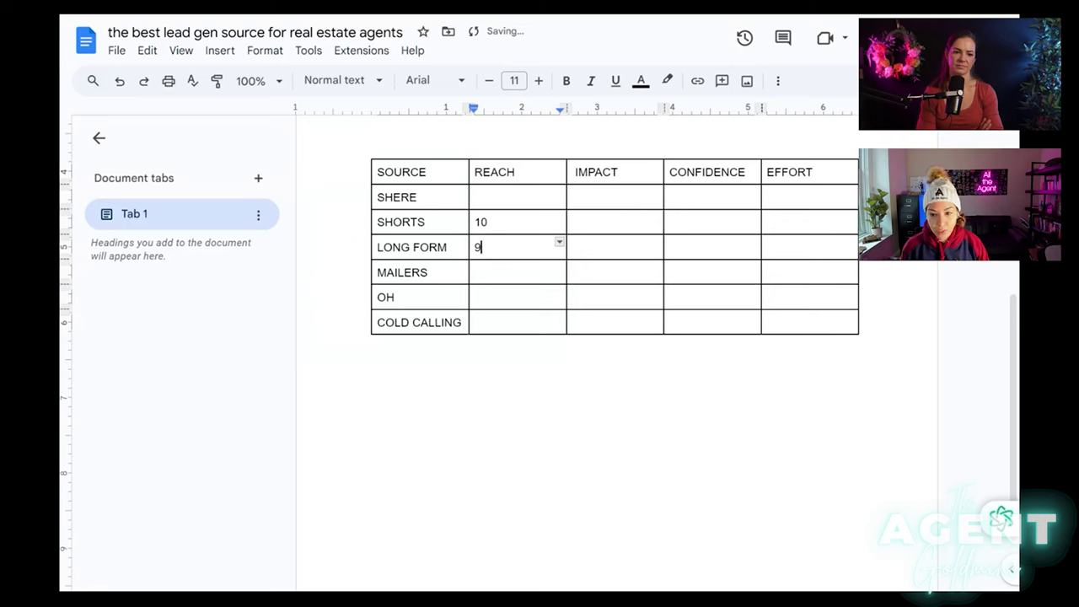
{"action": "left_click", "coordinate": [474, 273]}
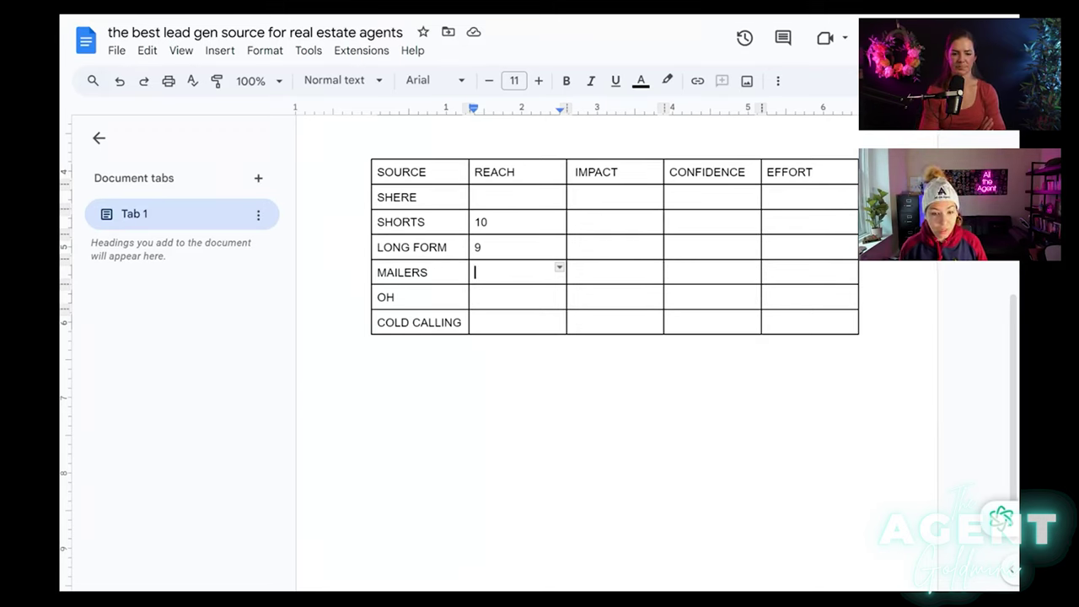
{"action": "type", "text": "3"}
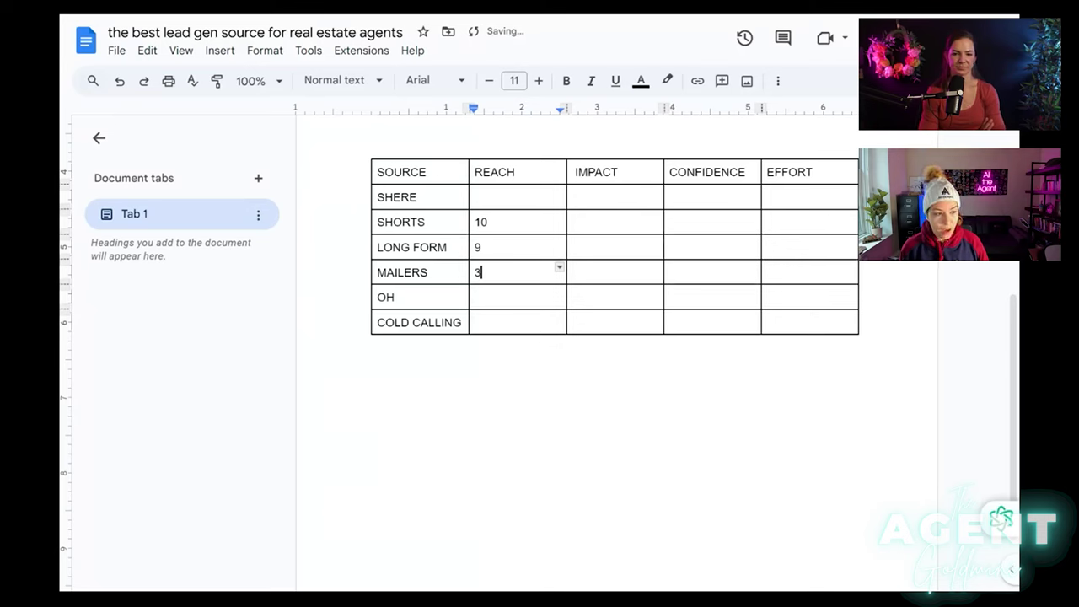
Complete the REACH column with 1 for OH, 3 for COLD CALLING and 2 for SHERE.
{"action": "left_click", "coordinate": [475, 297]}
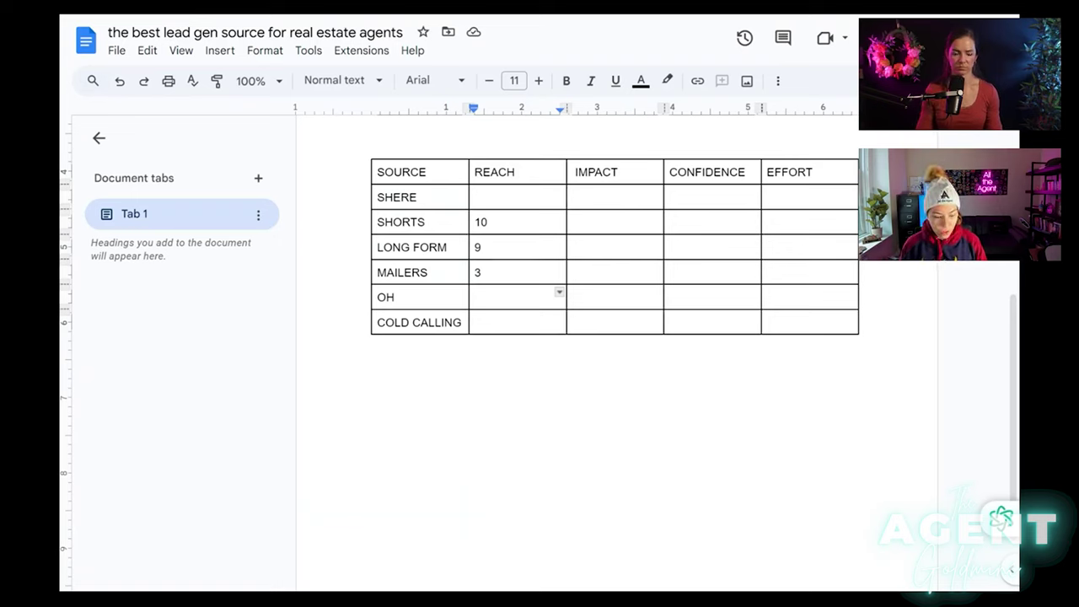
{"action": "type", "text": "32"}
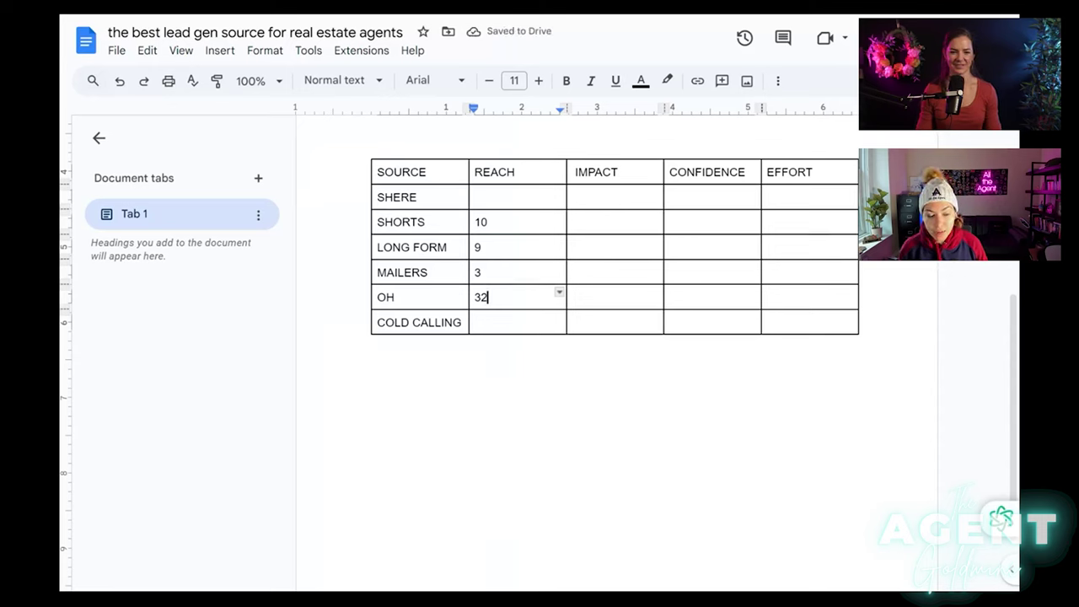
{"action": "key", "text": "shift+Home"}
{"action": "type", "text": "1"}
{"action": "left_click", "coordinate": [477, 322]}
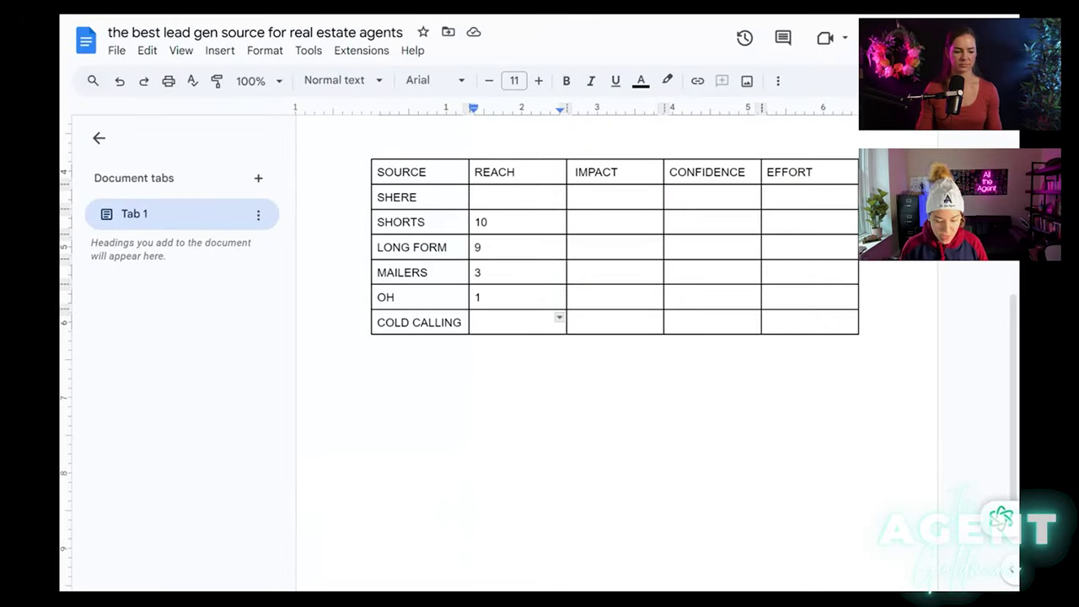
{"action": "type", "text": "3"}
{"action": "left_click", "coordinate": [505, 196]}
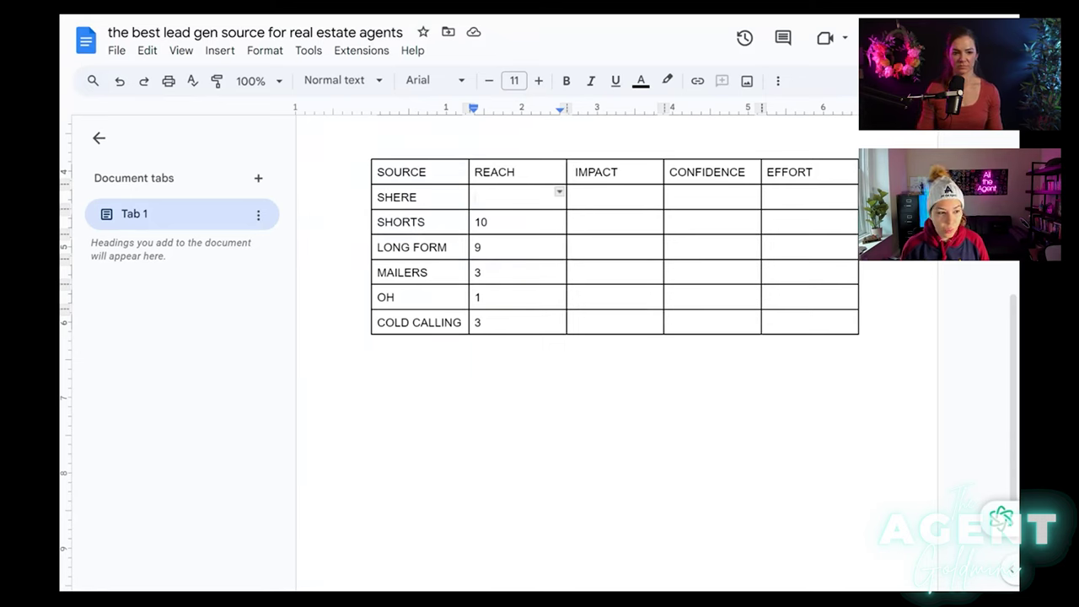
{"action": "type", "text": "2"}
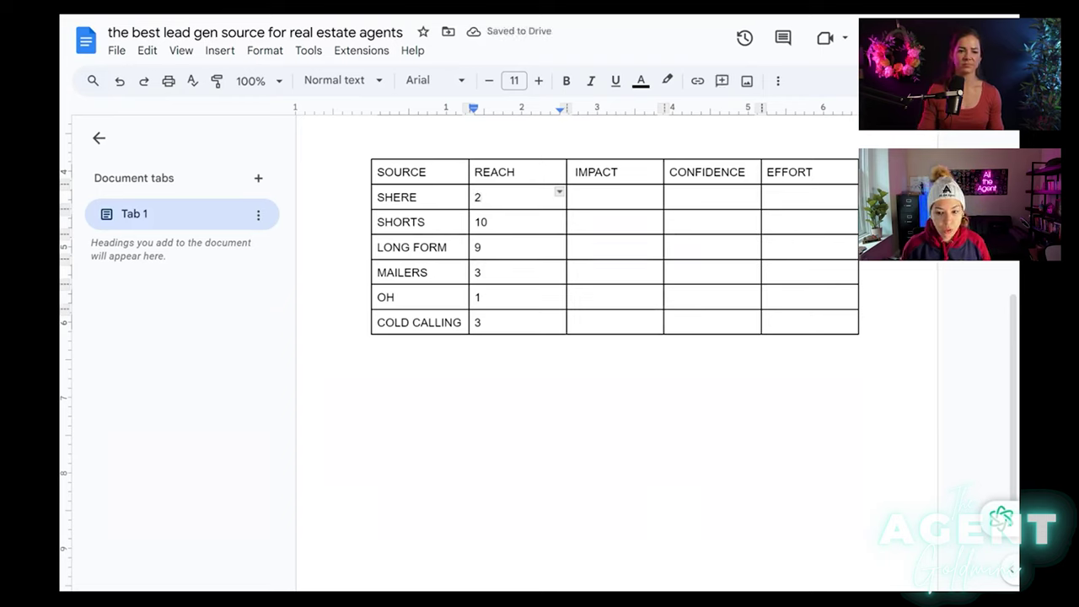
Enter the IMPACT scores 3 for SHERE, 3 for SHORTS and 6 for LONG FORM.
{"action": "left_click", "coordinate": [619, 171]}
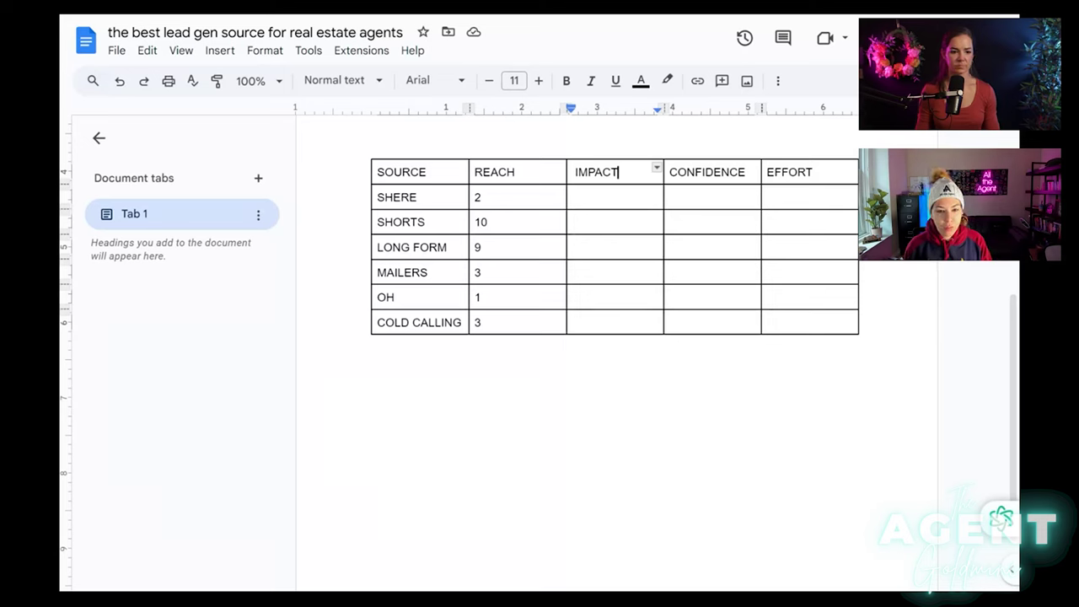
{"action": "left_click", "coordinate": [573, 196]}
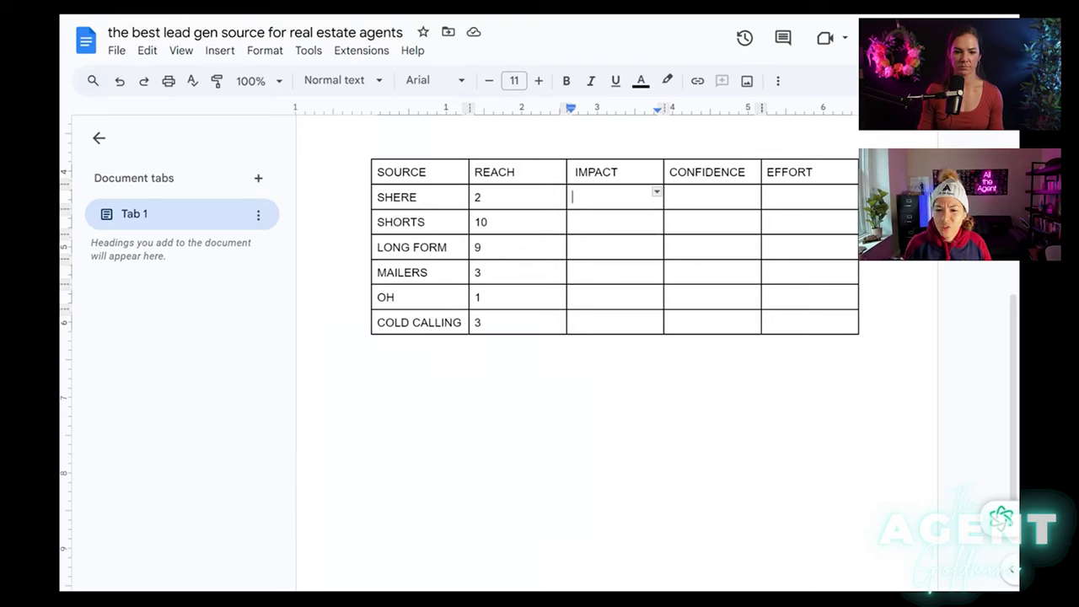
{"action": "type", "text": "4"}
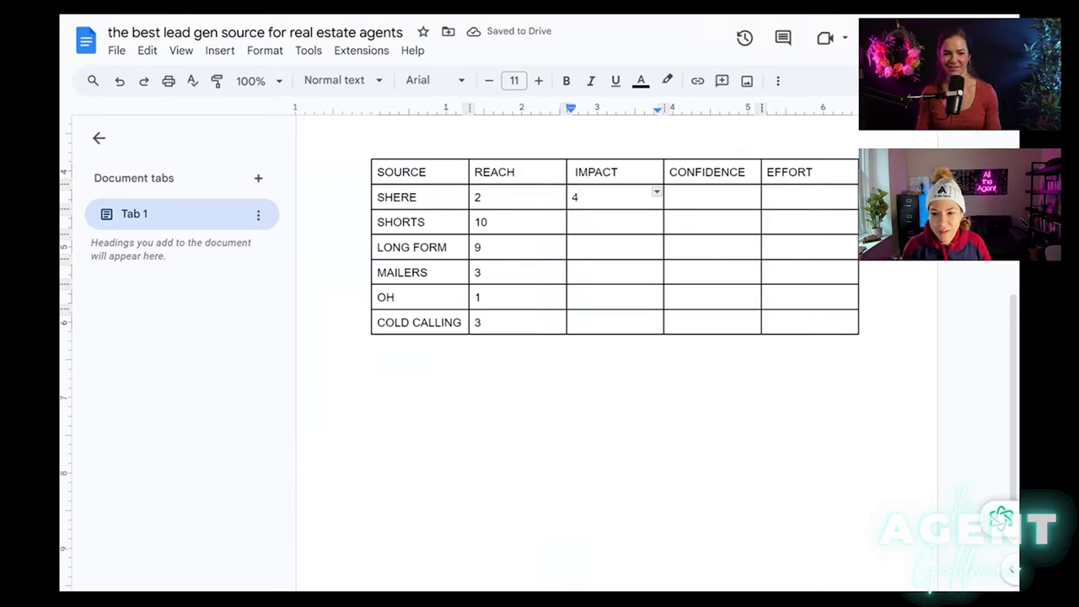
{"action": "key", "text": "BackSpace"}
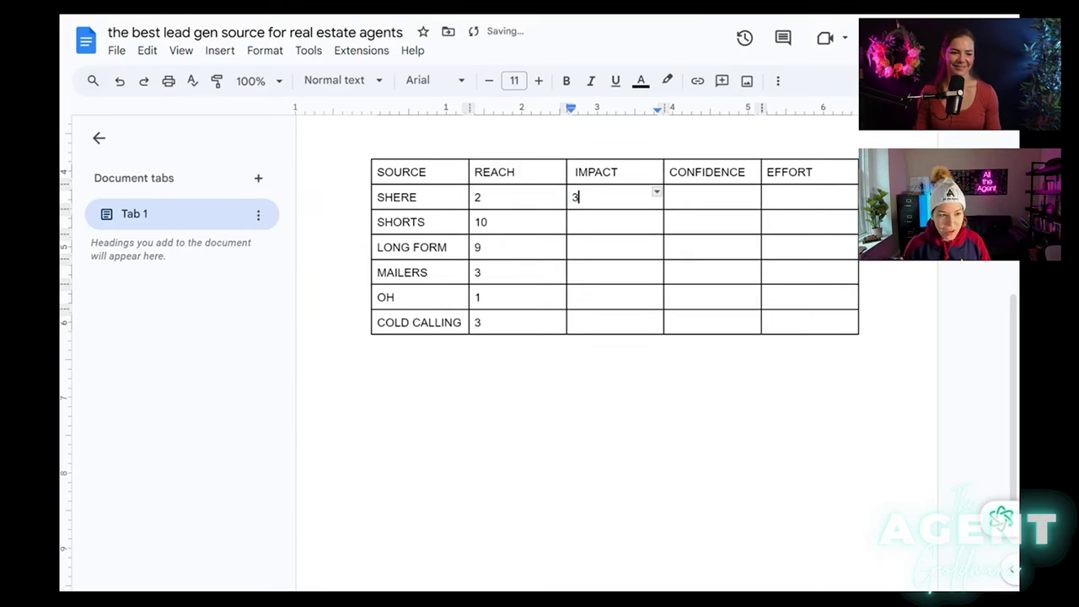
{"action": "left_click", "coordinate": [573, 222]}
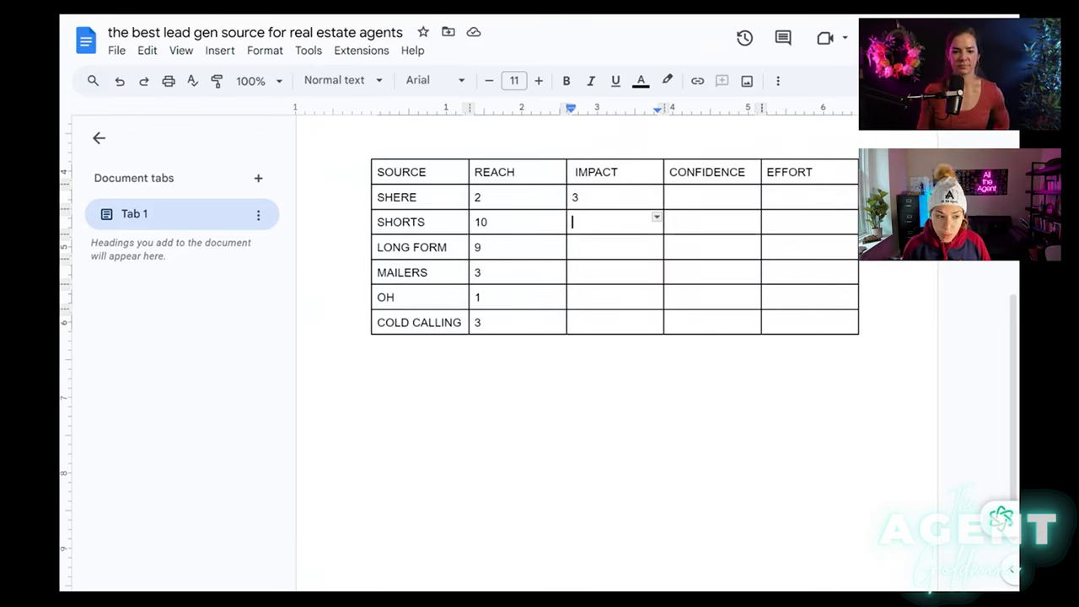
{"action": "type", "text": "3"}
{"action": "left_click", "coordinate": [572, 247]}
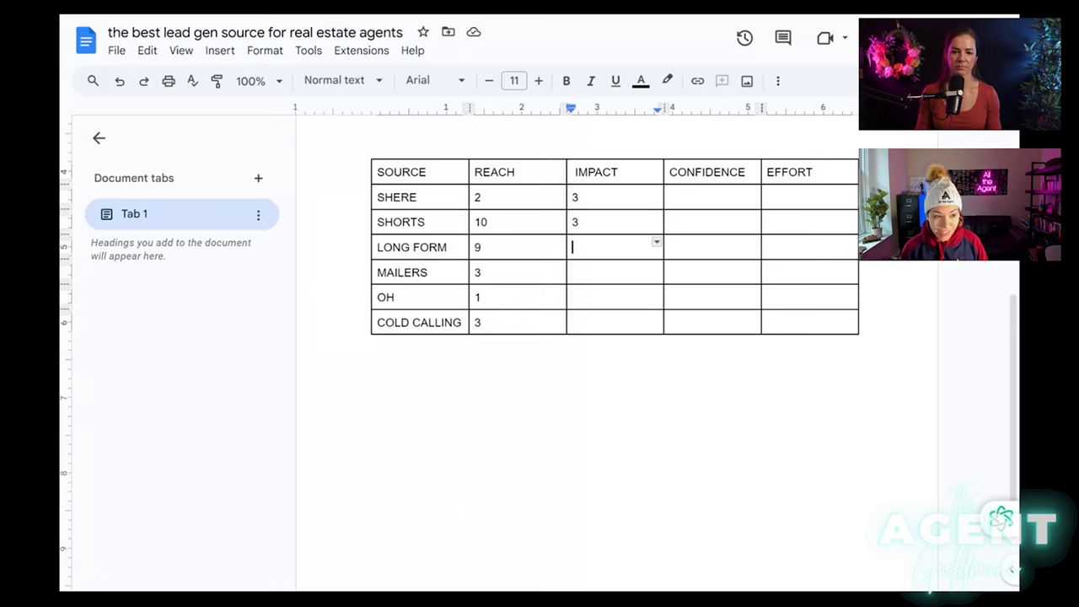
{"action": "type", "text": "6"}
Enter the IMPACT scores 3 for MAILERS, 6 for OH and 4 for COLD CALLING, and place the cursor in SHERE's CONFIDENCE cell.
{"action": "key", "text": "Down"}
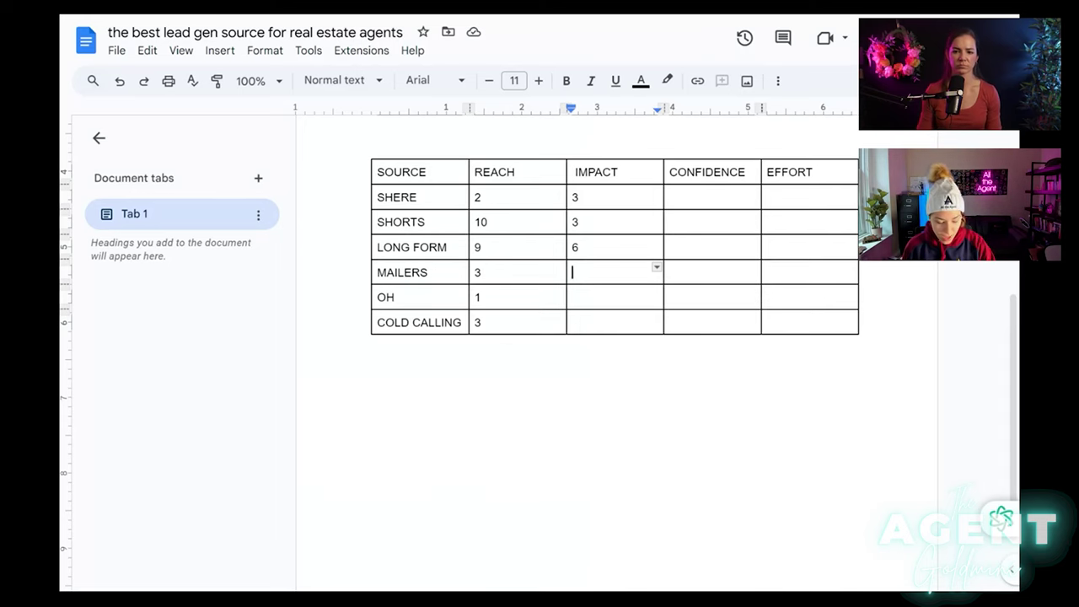
{"action": "type", "text": "3"}
{"action": "left_click", "coordinate": [573, 297]}
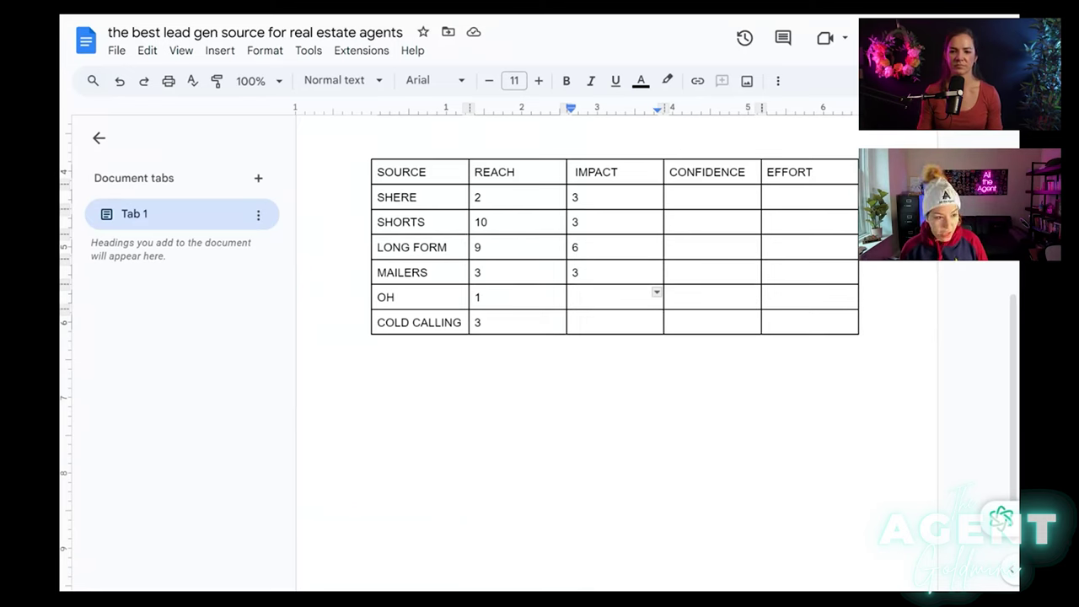
{"action": "type", "text": "6"}
{"action": "left_click", "coordinate": [573, 322]}
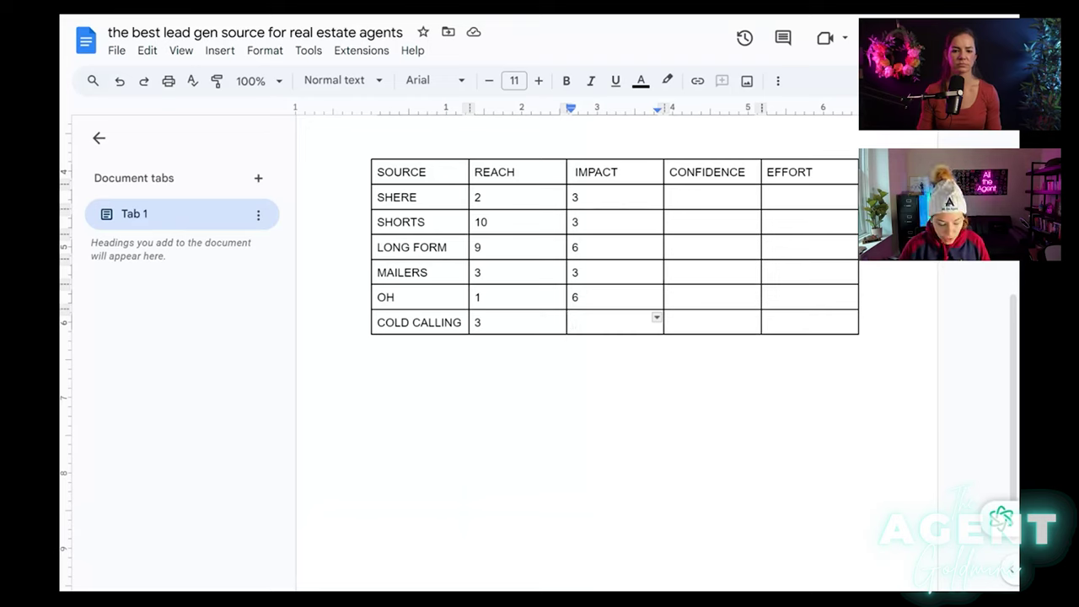
{"action": "type", "text": "4"}
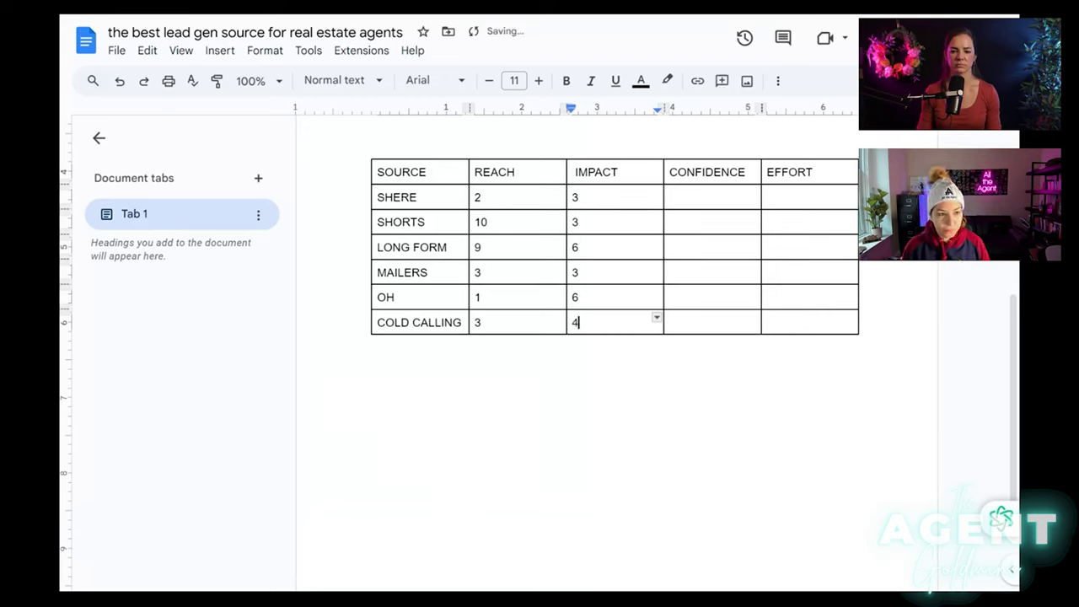
{"action": "left_click", "coordinate": [674, 197]}
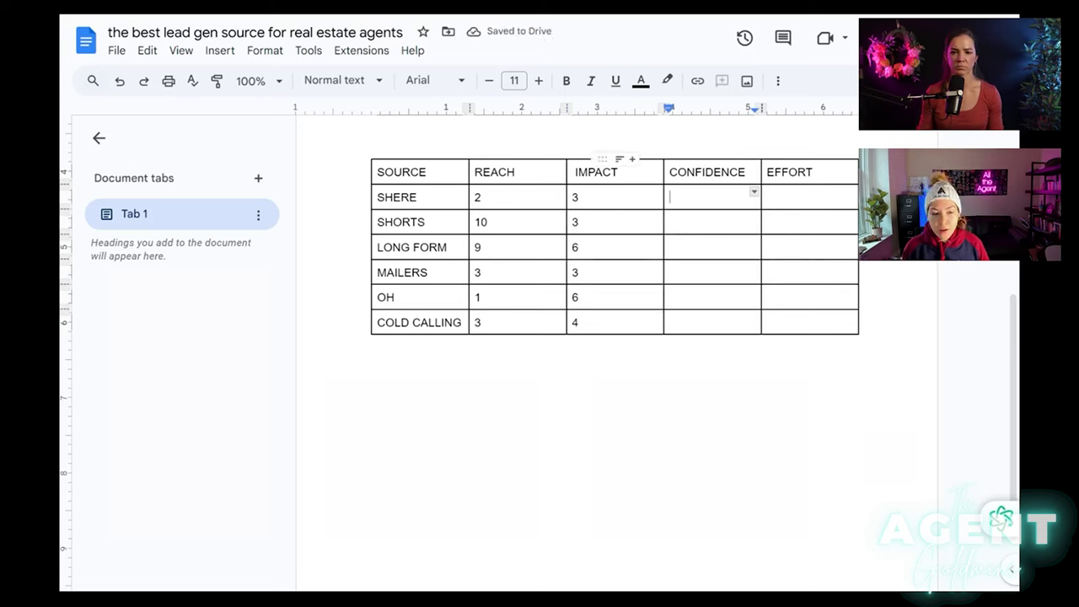
{"action": "type", "text": "3"}
{"action": "key", "text": "BackSpace"}
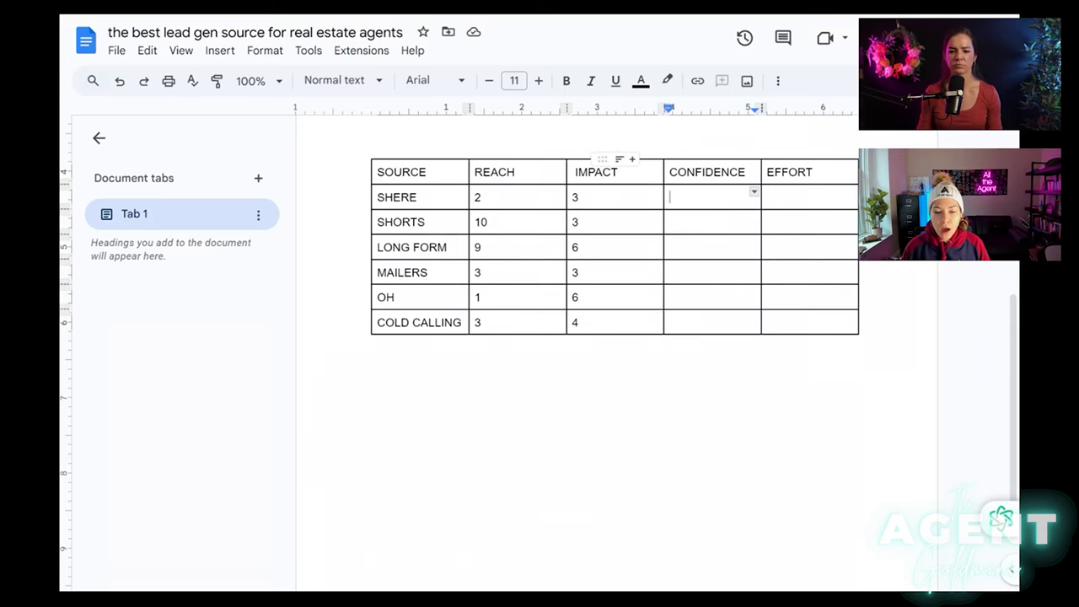
{"action": "type", "text": "3"}
{"action": "key", "text": "BackSpace"}
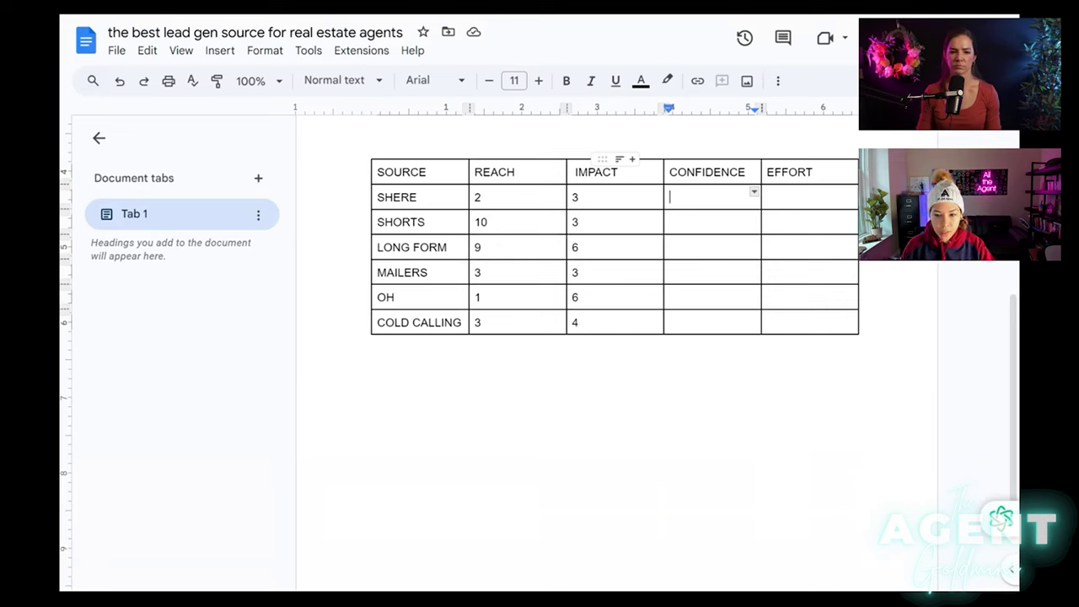
{"action": "type", "text": "3"}
{"action": "key", "text": "BackSpace"}
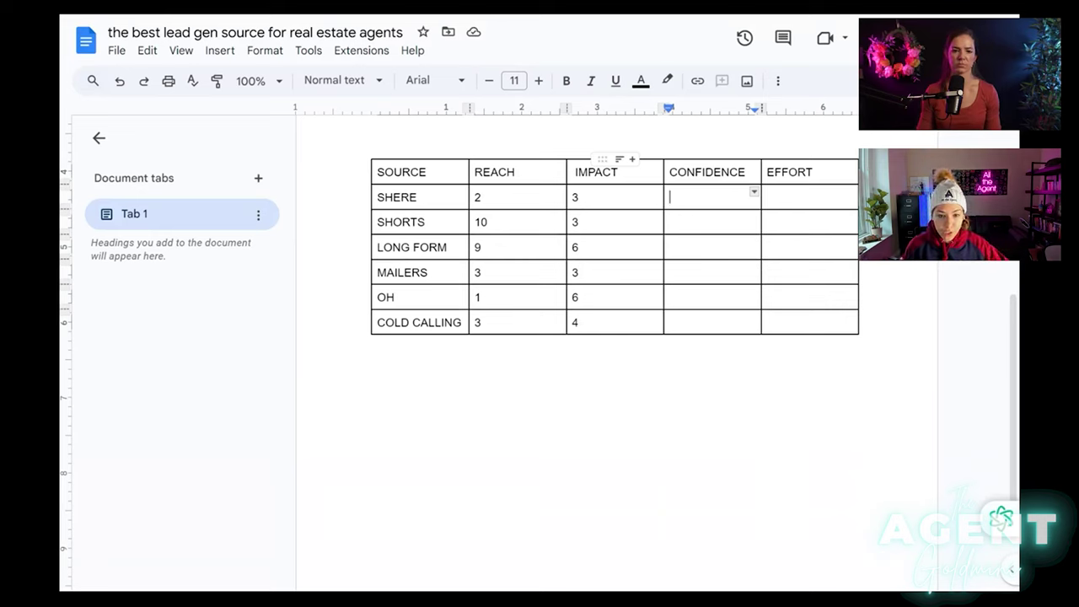
{"action": "type", "text": "3"}
{"action": "key", "text": "BackSpace"}
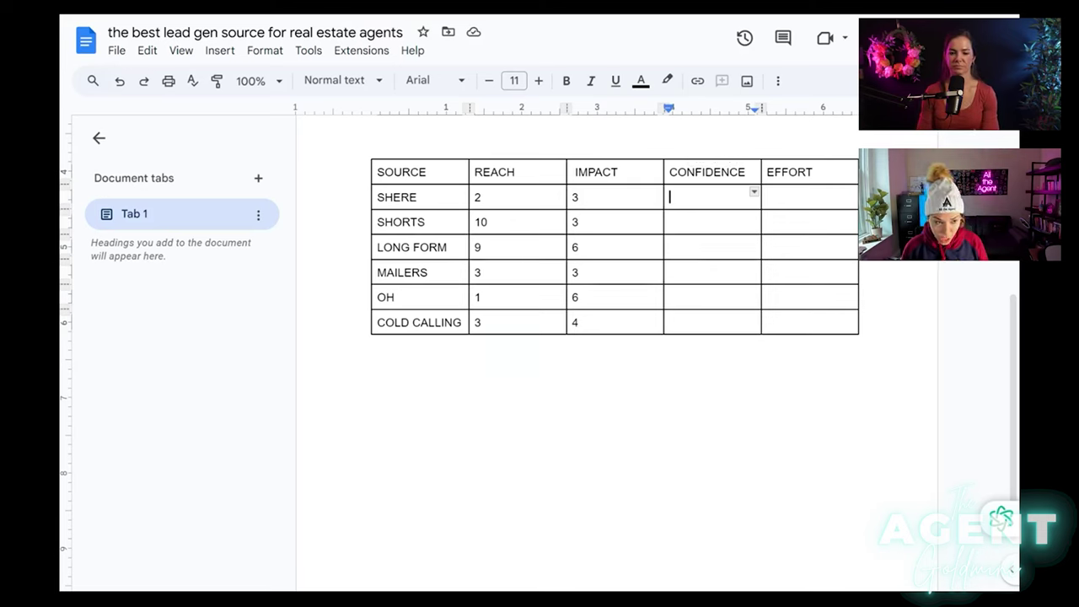
{"action": "type", "text": "3"}
{"action": "key", "text": "BackSpace"}
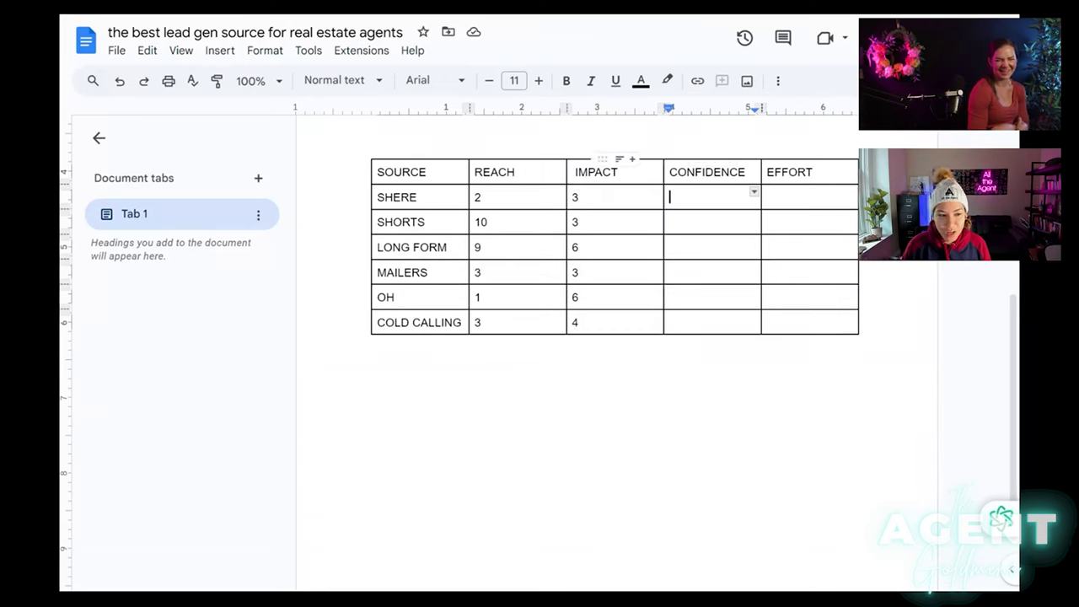
Enter a CONFIDENCE score of 8 for each of SHERE, SHORTS and LONG FORM.
{"action": "type", "text": "8"}
{"action": "left_click", "coordinate": [670, 222]}
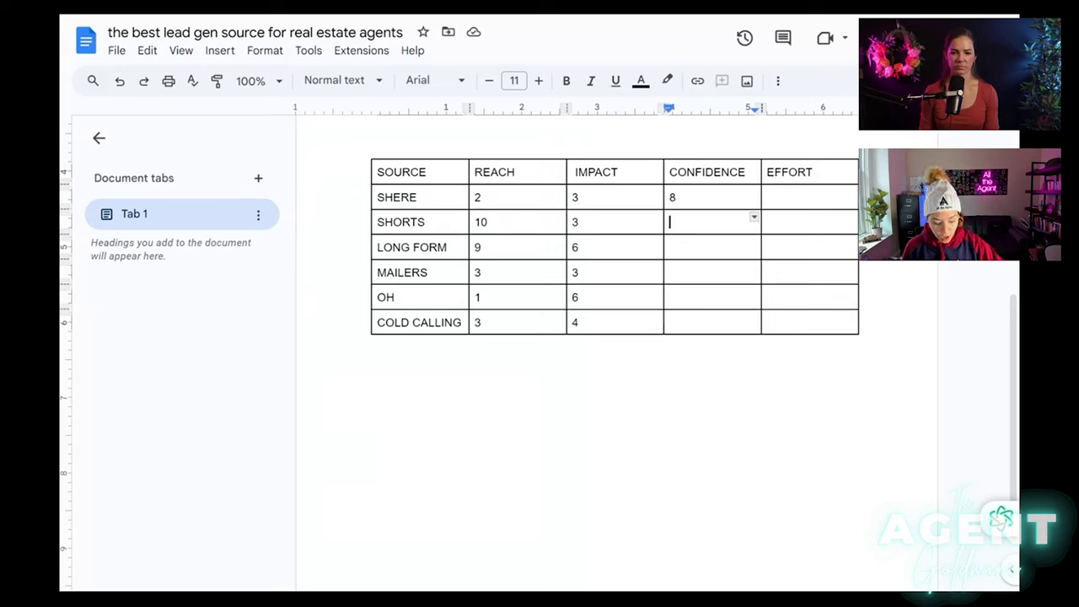
{"action": "type", "text": "8"}
{"action": "left_click", "coordinate": [672, 247]}
{"action": "type", "text": "8"}
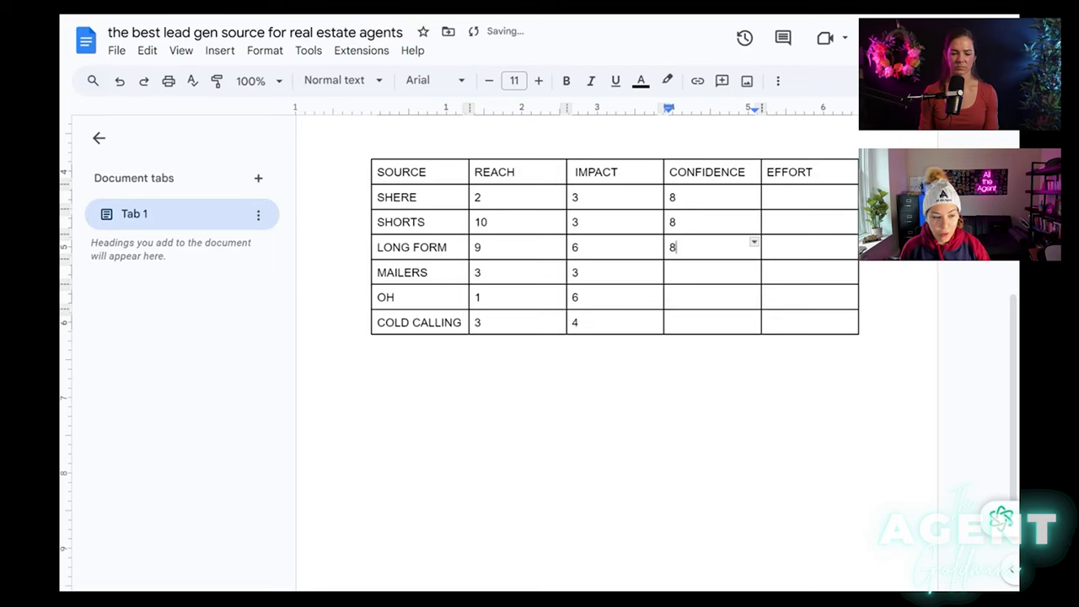
Complete the CONFIDENCE column with 4 for MAILERS, 9 for OH and 5 for COLD CALLING.
{"action": "left_click", "coordinate": [670, 272]}
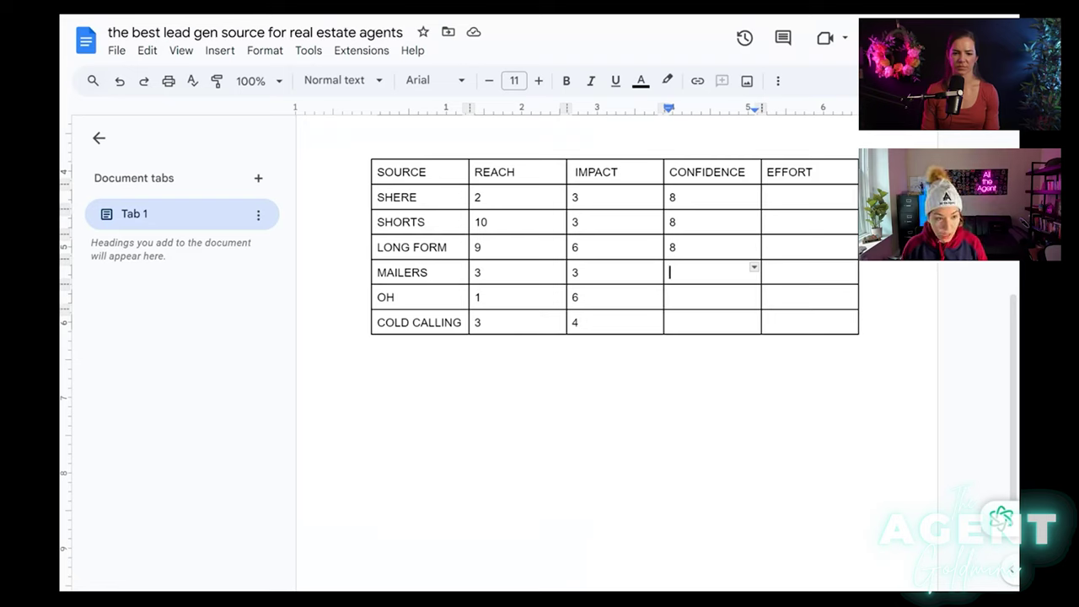
{"action": "type", "text": "4"}
{"action": "key", "text": "Down"}
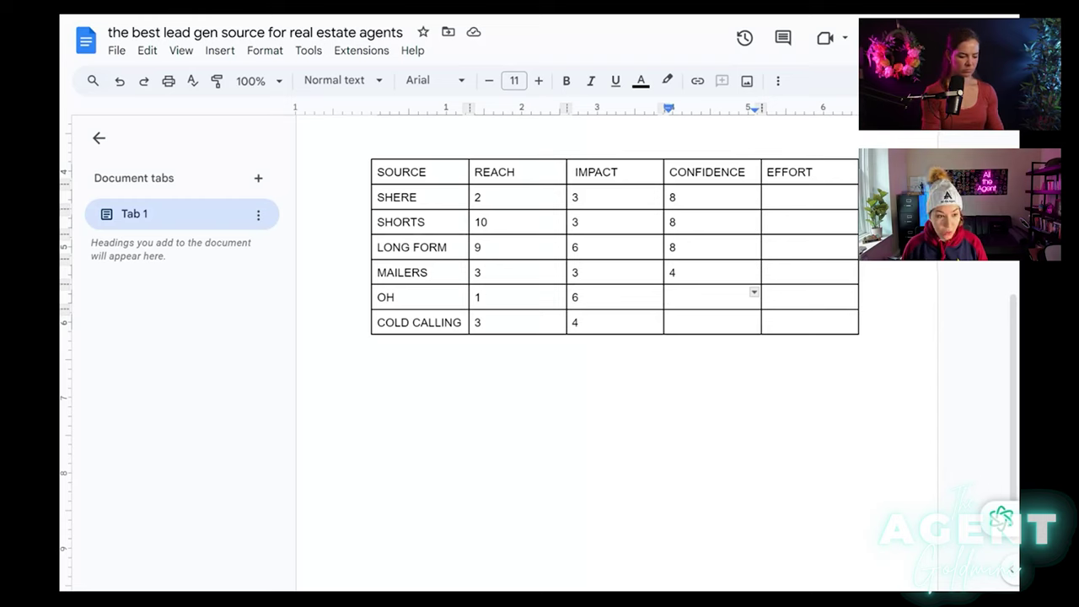
{"action": "type", "text": "9"}
{"action": "left_click", "coordinate": [670, 322]}
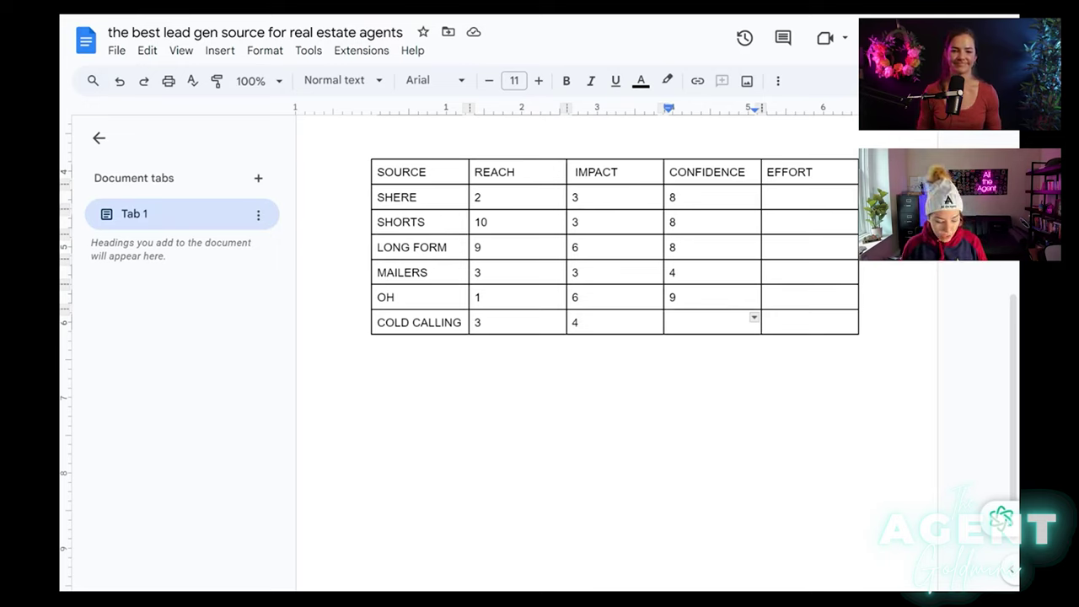
{"action": "type", "text": "5"}
{"action": "left_click", "coordinate": [767, 197]}
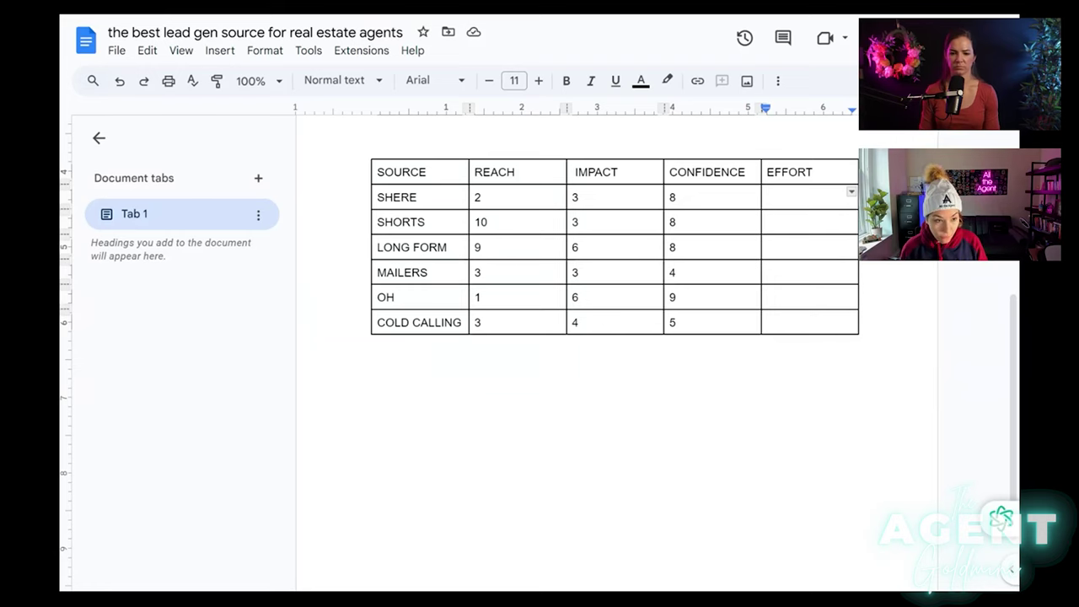
{"action": "type", "text": "9"}
{"action": "key", "text": "Down"}
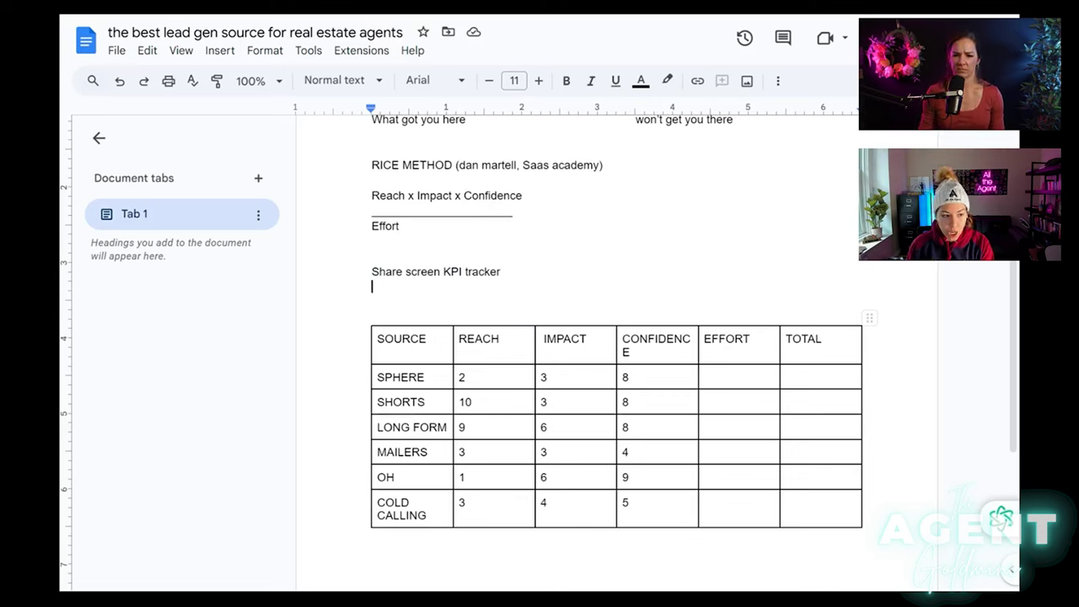
Enter the EFFORT scores 2 for SPHERE, 8 for SHORTS and 6 for LONG FORM.
{"action": "left_click", "coordinate": [708, 376]}
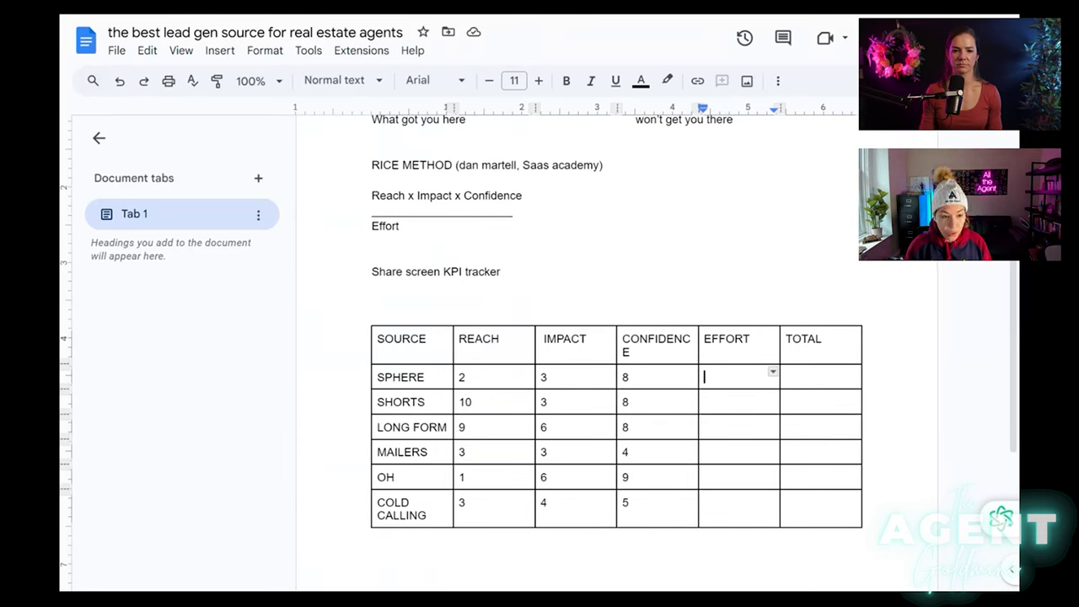
{"action": "type", "text": "2"}
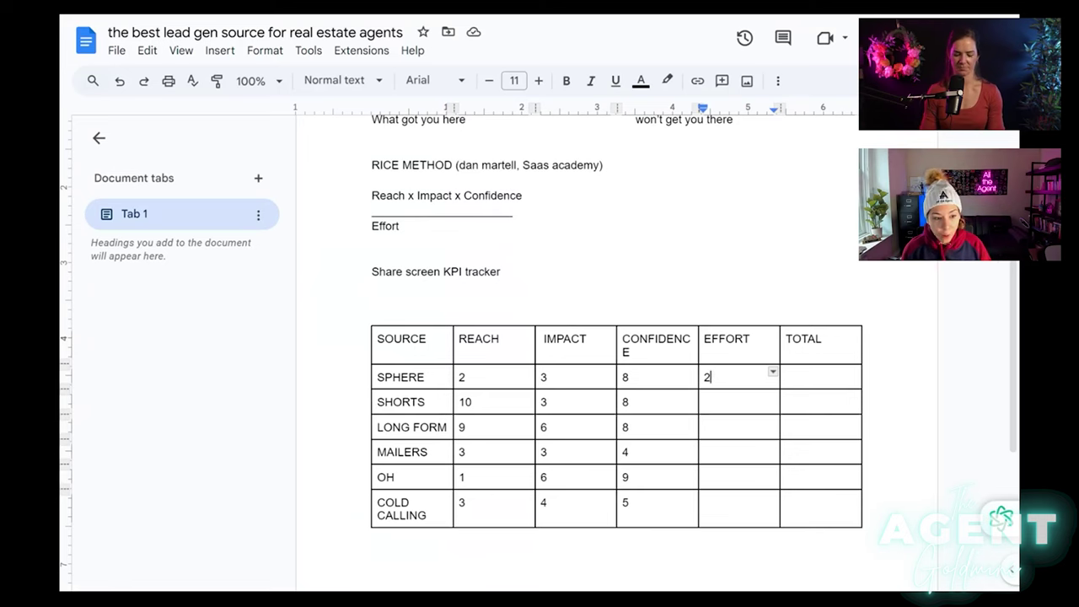
{"action": "left_click", "coordinate": [709, 402]}
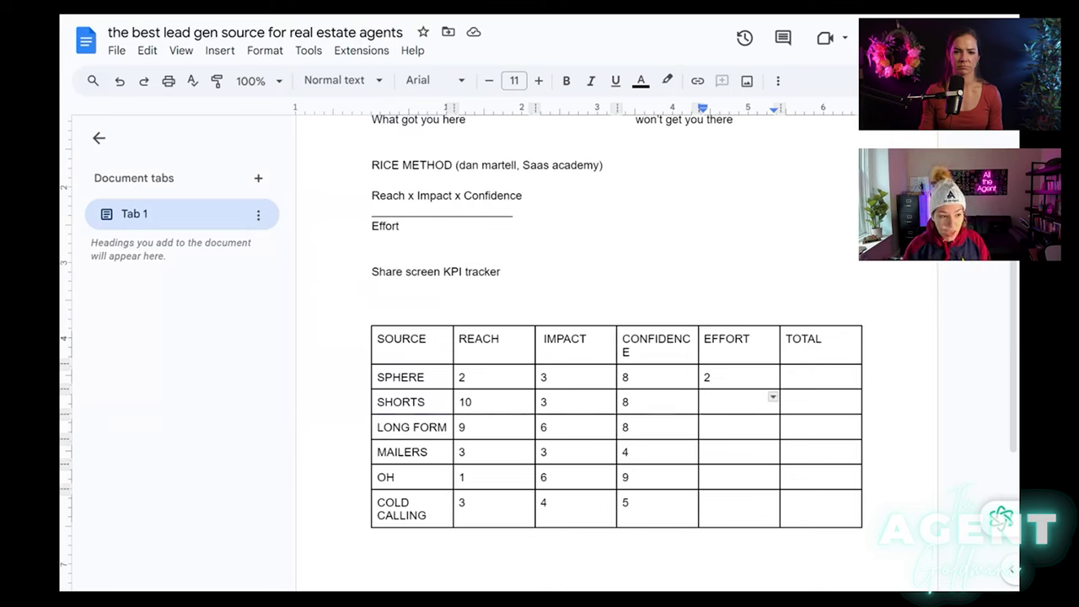
{"action": "type", "text": "8"}
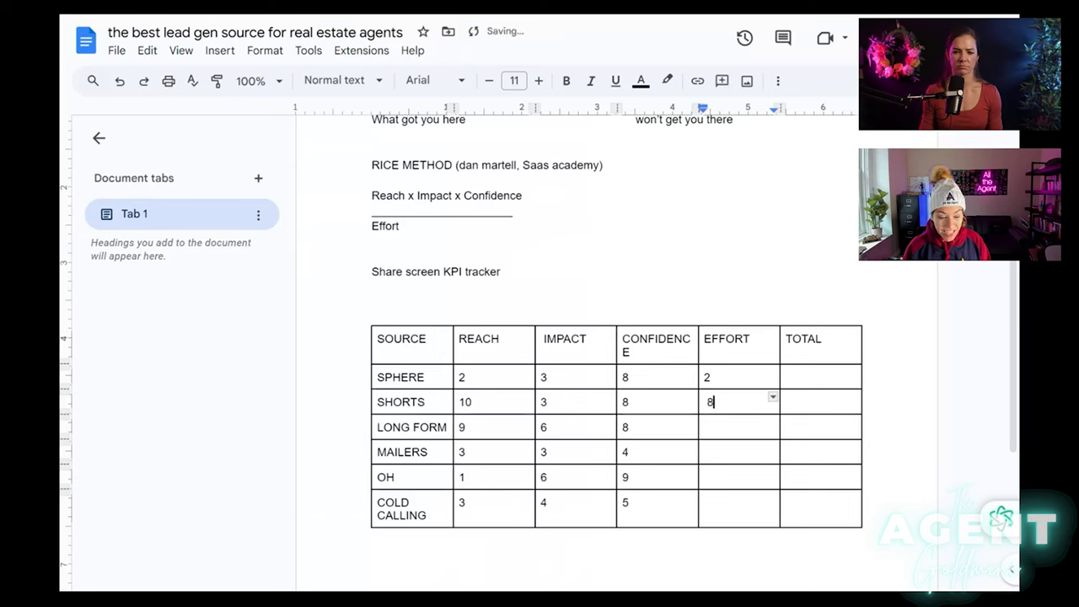
{"action": "left_click", "coordinate": [738, 427]}
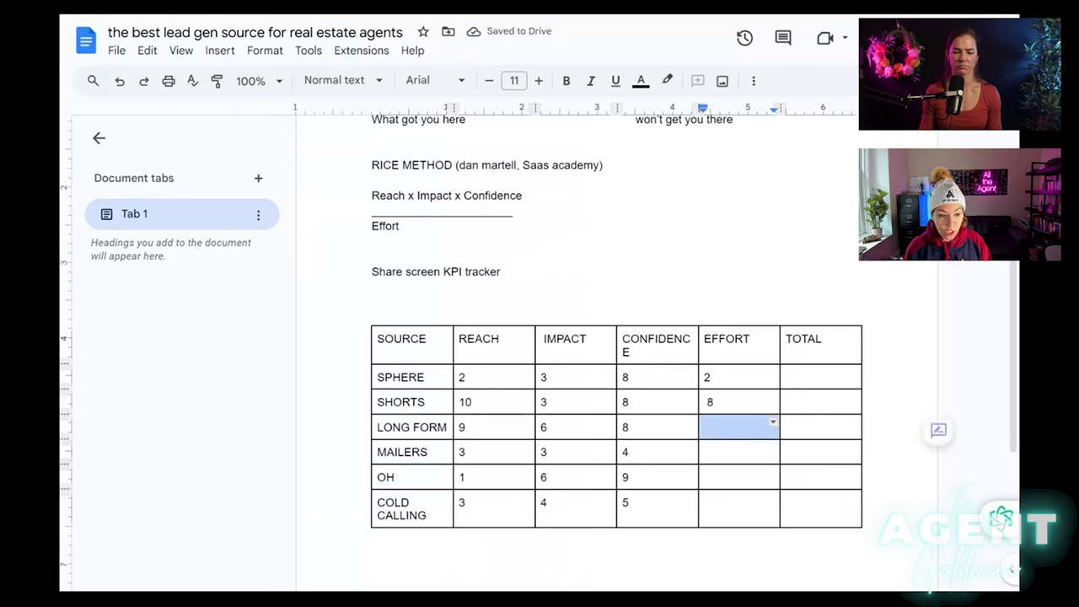
{"action": "left_click", "coordinate": [705, 427]}
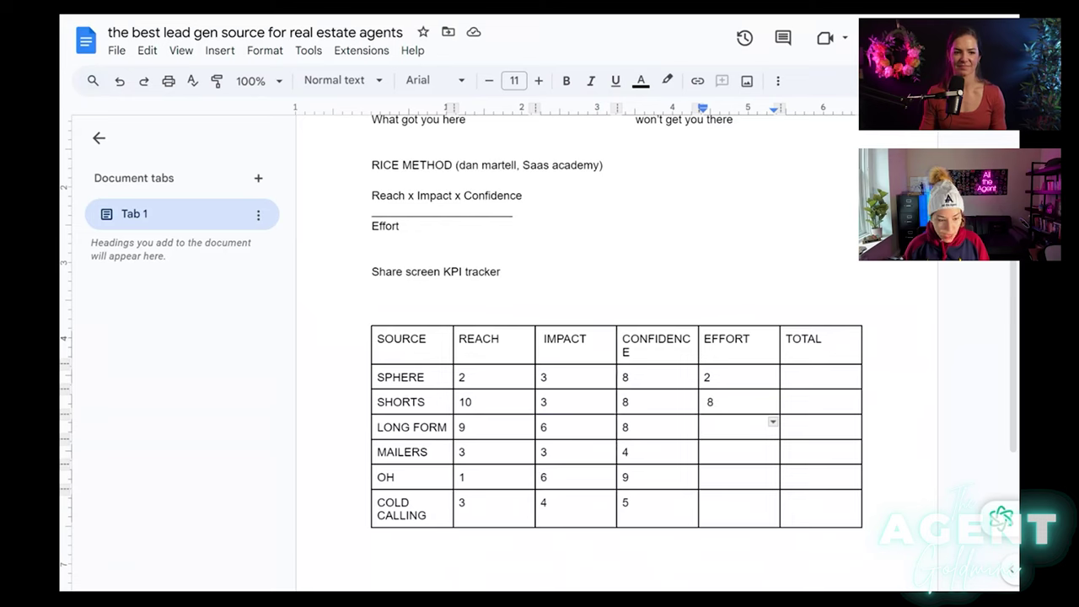
{"action": "type", "text": "6"}
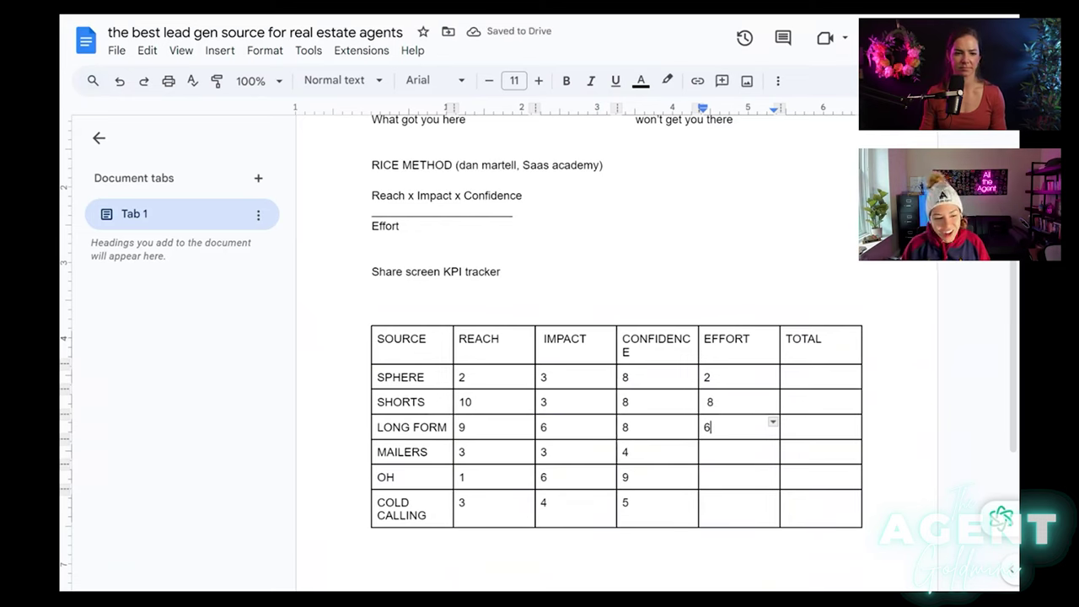
Enter the EFFORT scores 10 for MAILERS and 5 for OH.
{"action": "left_click", "coordinate": [705, 452]}
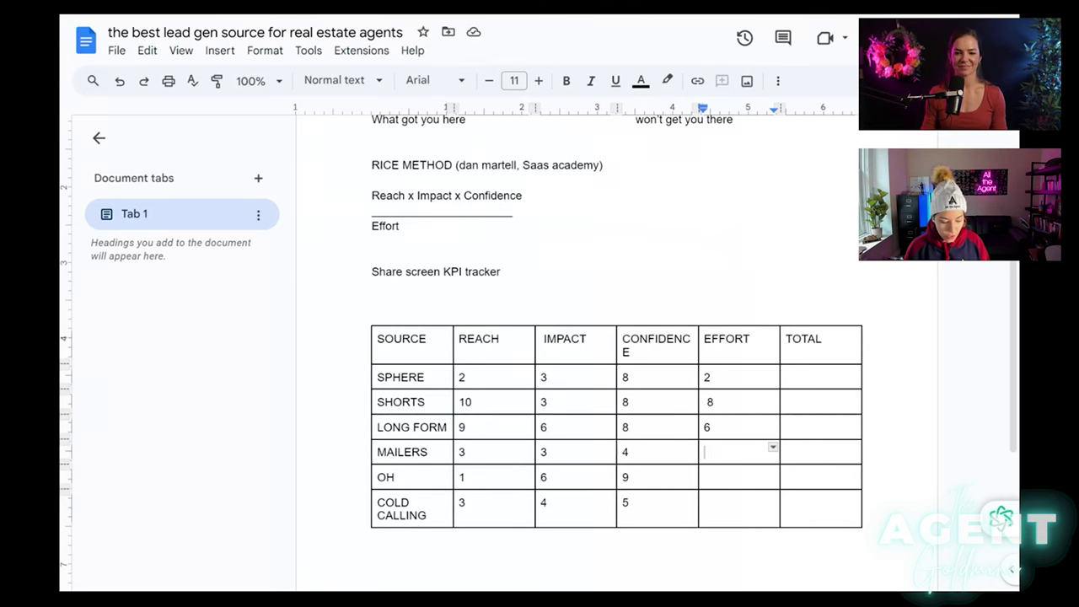
{"action": "type", "text": "10"}
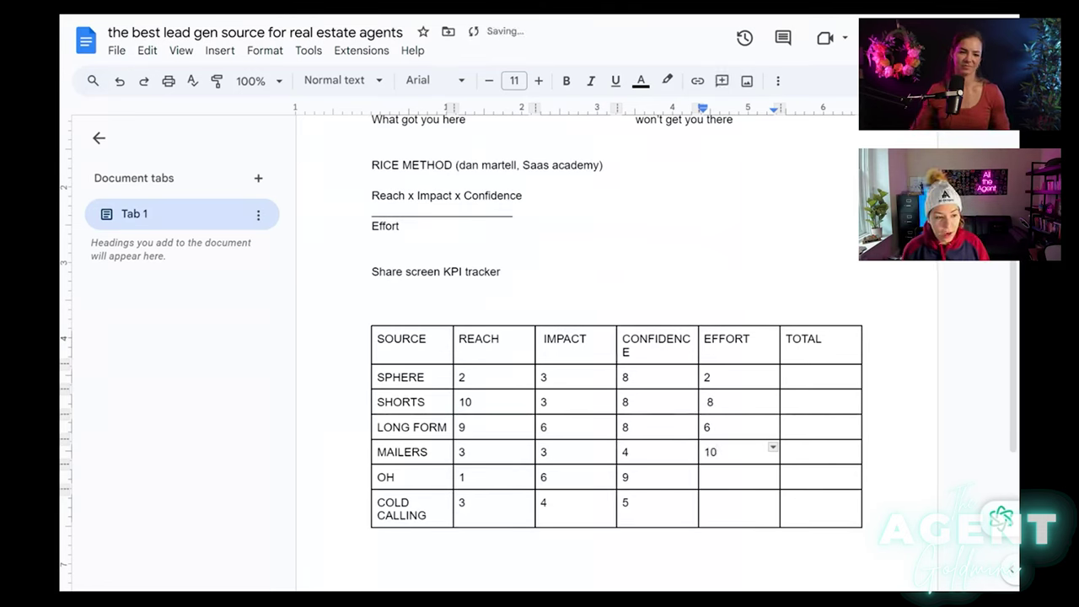
{"action": "key", "text": "Down"}
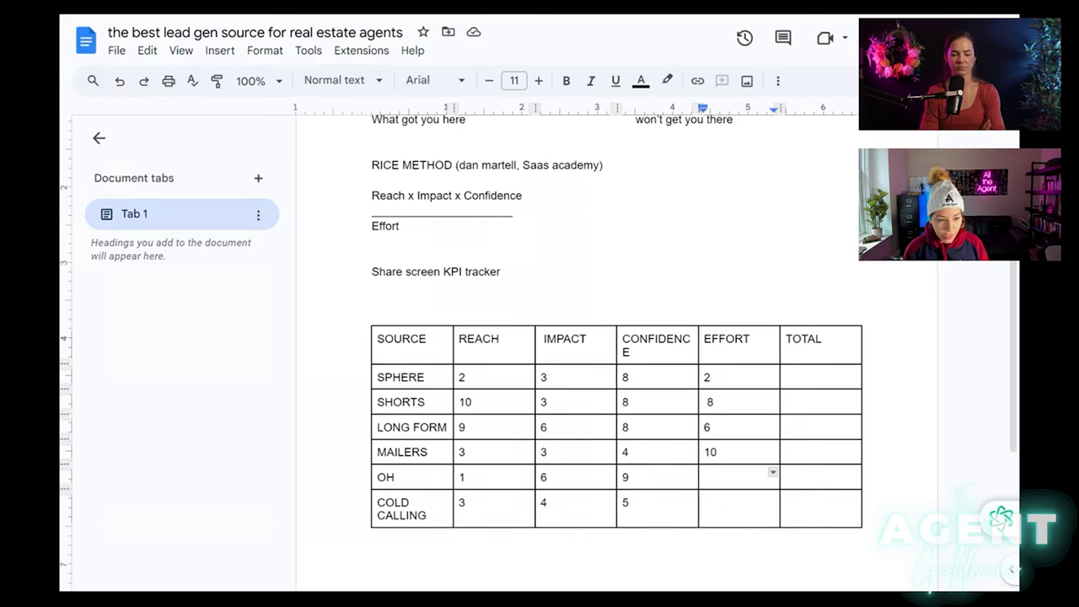
{"action": "type", "text": "5"}
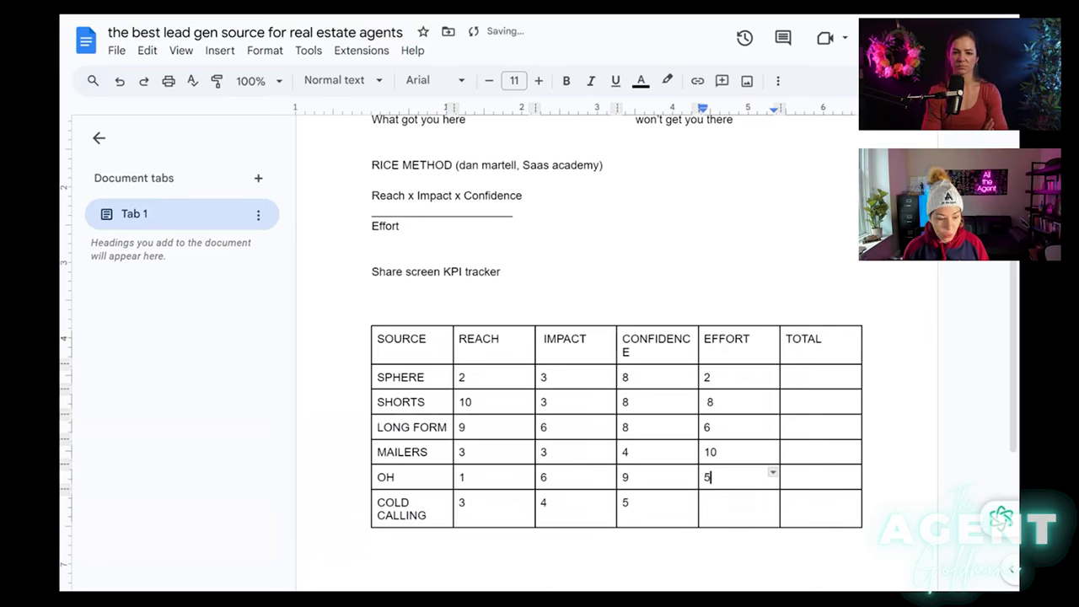
{"action": "key", "text": "BackSpace"}
{"action": "type", "text": "4"}
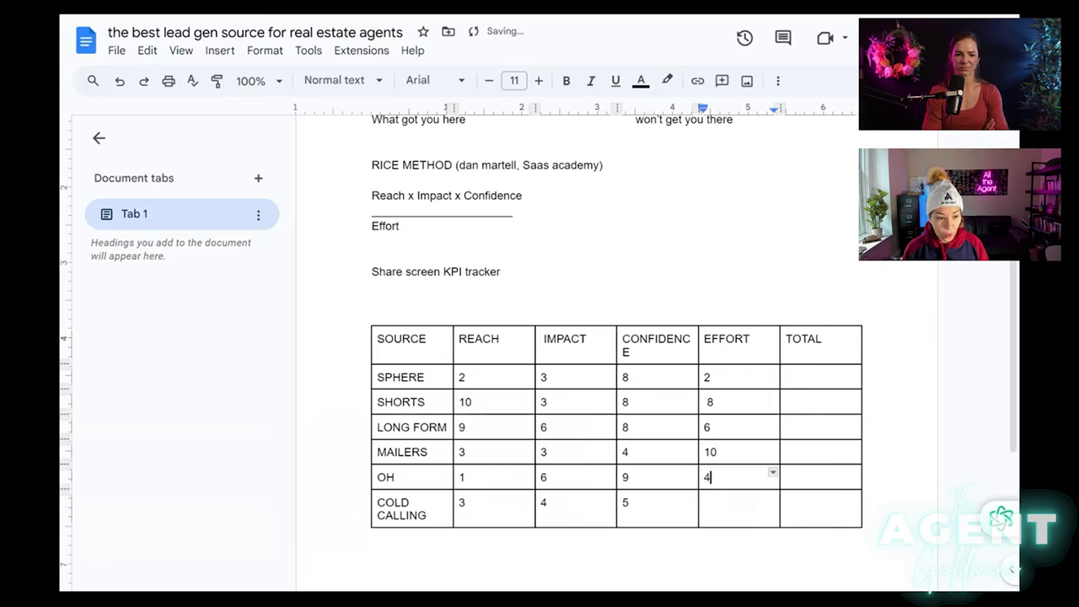
{"action": "left_click", "coordinate": [706, 502]}
{"action": "left_click", "coordinate": [708, 477]}
{"action": "key", "text": "BackSpace"}
{"action": "type", "text": "5"}
Enter an EFFORT score of 7 for COLD CALLING and place the cursor in SPHERE's TOTAL cell.
{"action": "left_click", "coordinate": [706, 502]}
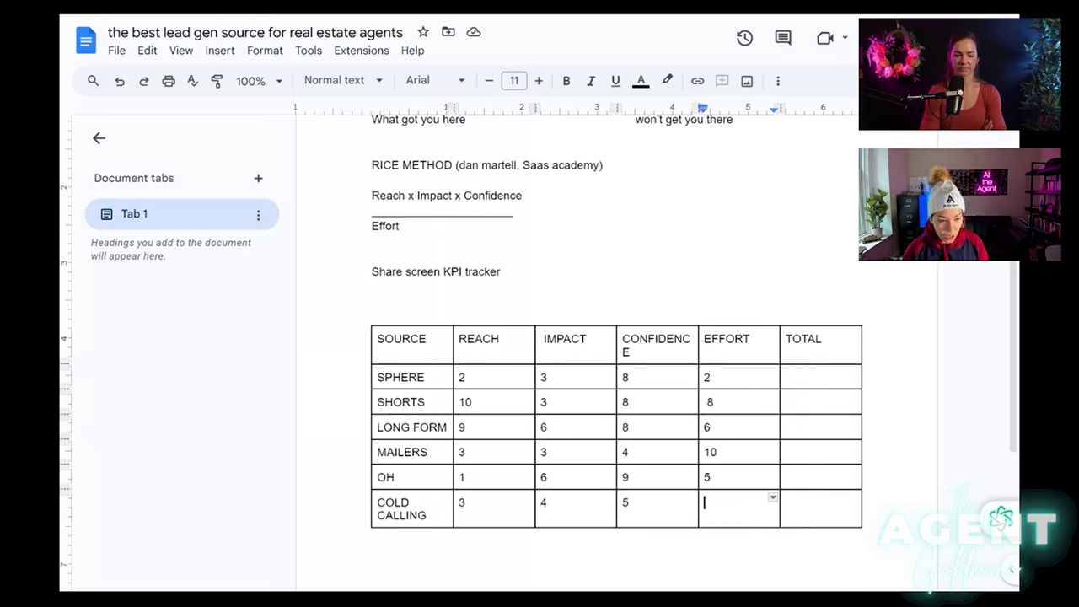
{"action": "type", "text": "7"}
{"action": "left_click", "coordinate": [786, 377]}
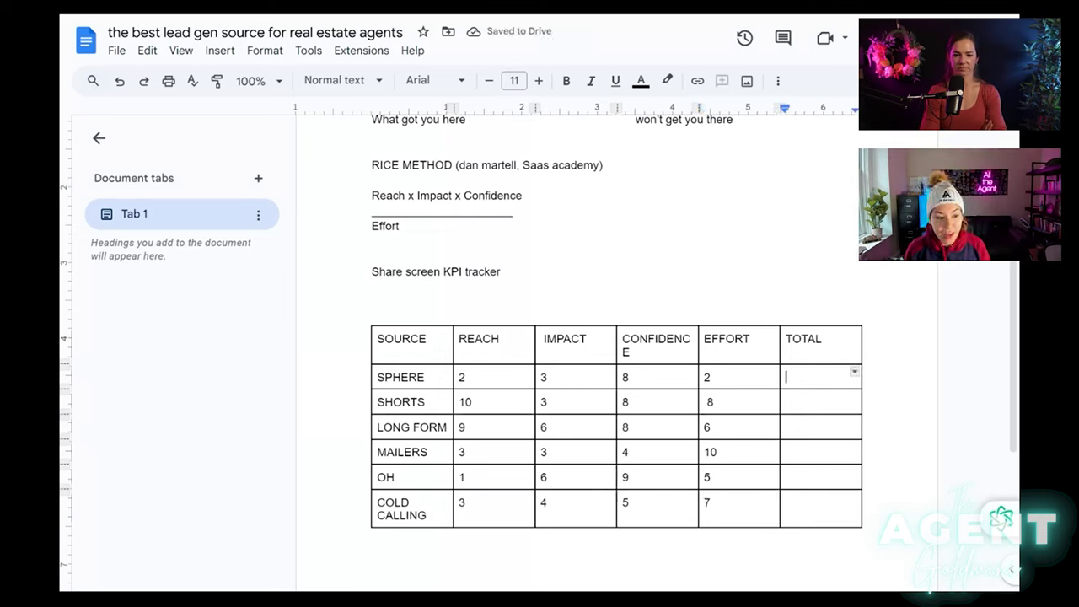